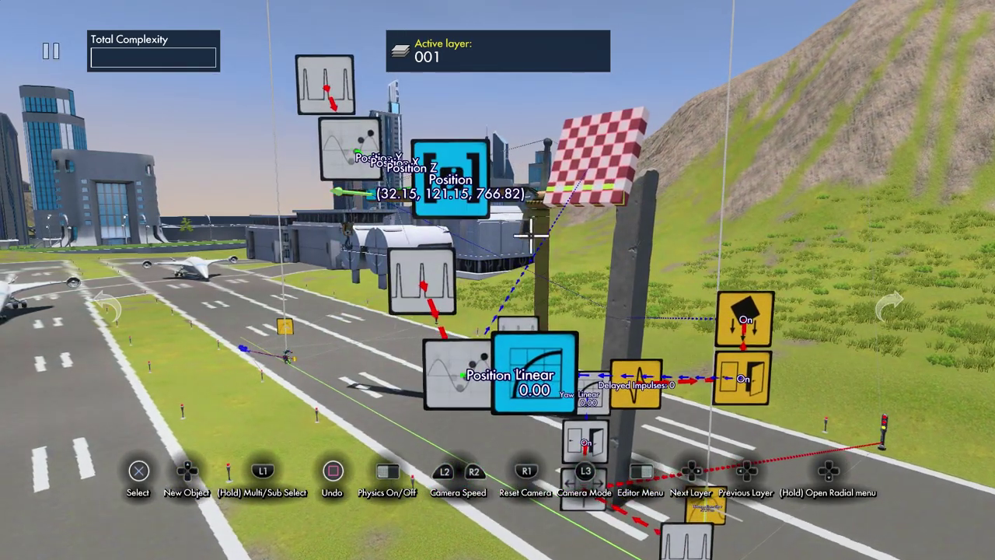
# - Move the large Linear curve data source tied to Position Y upward, just below the checkered block
pyautogui.click(550, 359)
pyautogui.press('Return')
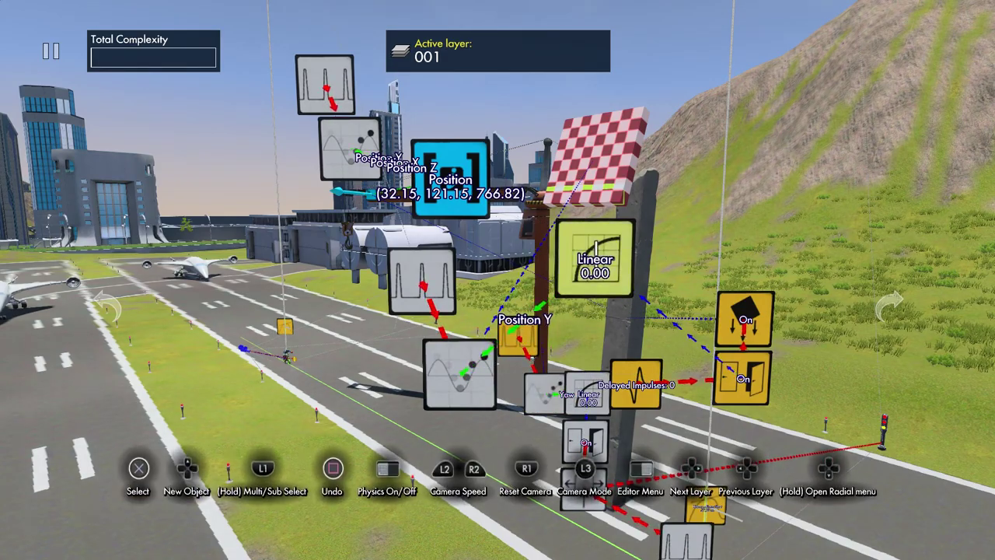
pyautogui.press('Return')
pyautogui.press('Up')
pyautogui.press('Escape')
pyautogui.click(595, 258)
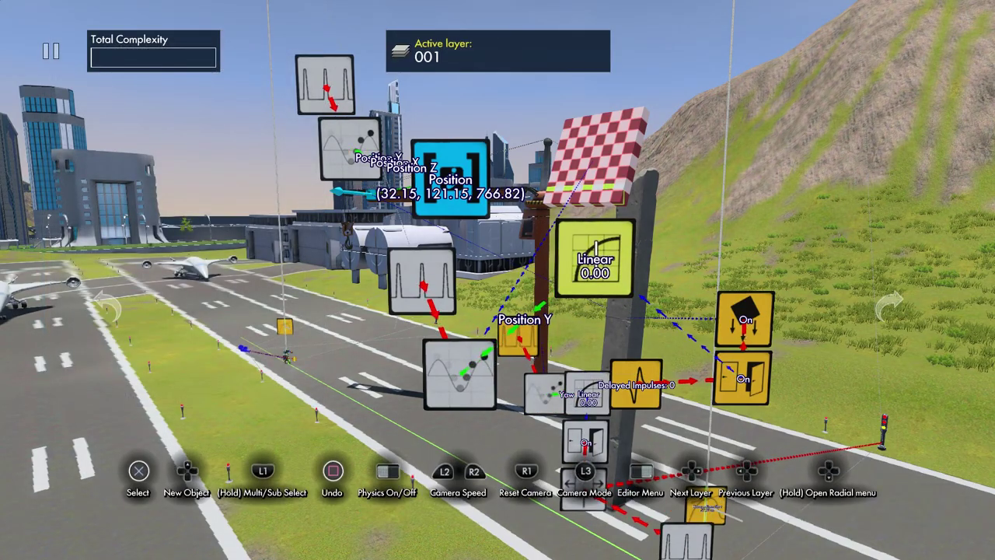
# - Move the impulse delay filter next to the two On events beyond the concrete pillar
pyautogui.click(666, 379)
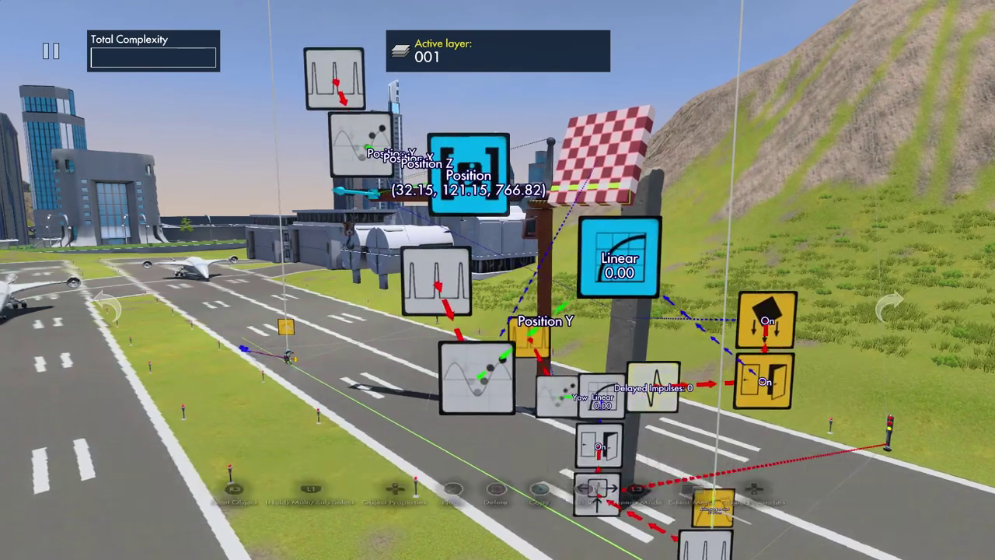
pyautogui.click(654, 386)
pyautogui.click(653, 386)
pyautogui.click(692, 360)
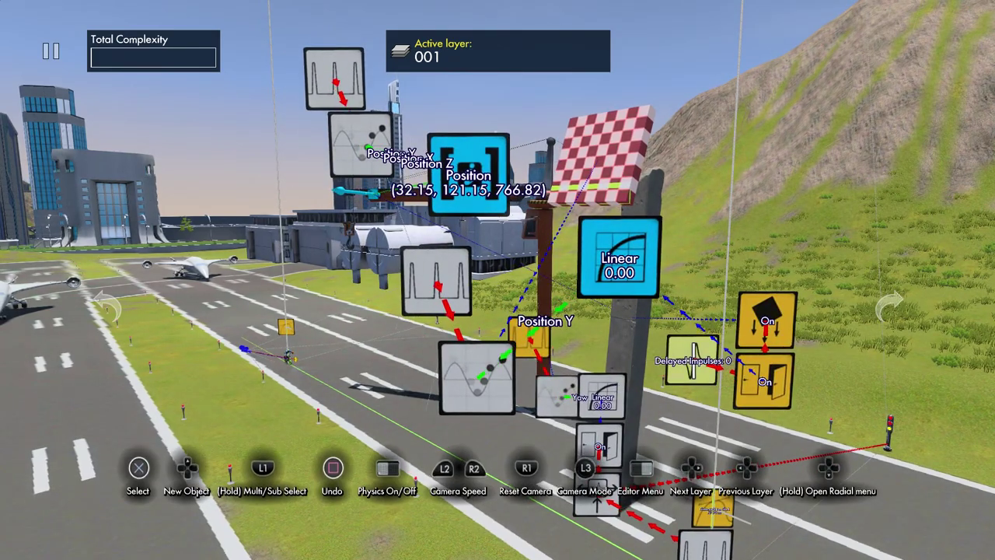
# - Link the impulse splitter to the impulse delay filter and test the sequence with physics on
pyautogui.click(605, 477)
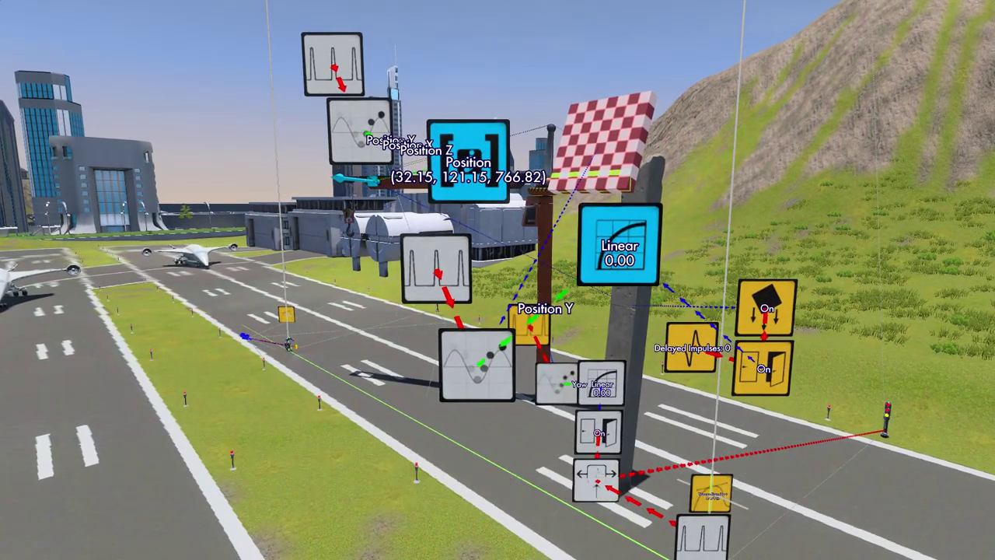
pyautogui.press('Down')
pyautogui.press('Return')
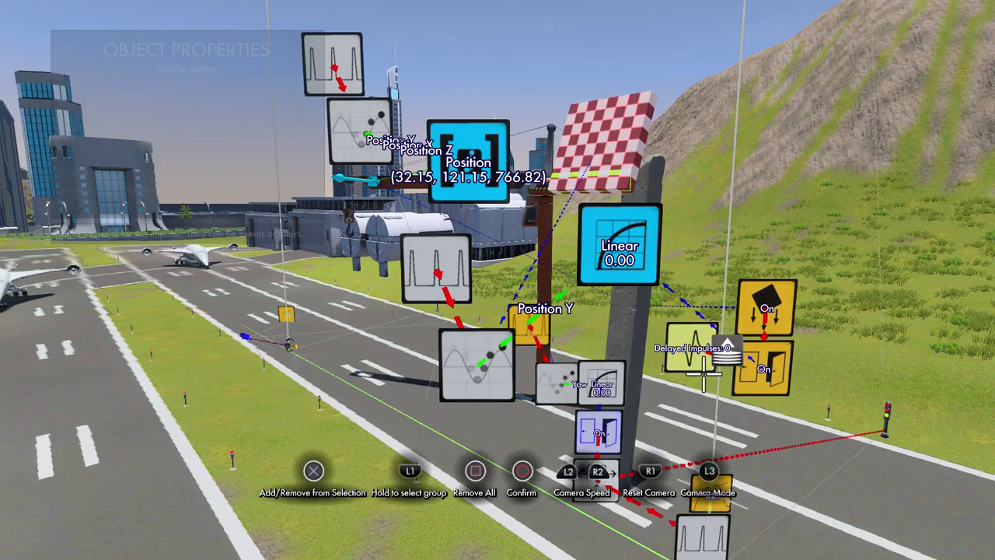
pyautogui.click(704, 375)
pyautogui.press('Escape')
pyautogui.press('Escape')
pyautogui.press('space')
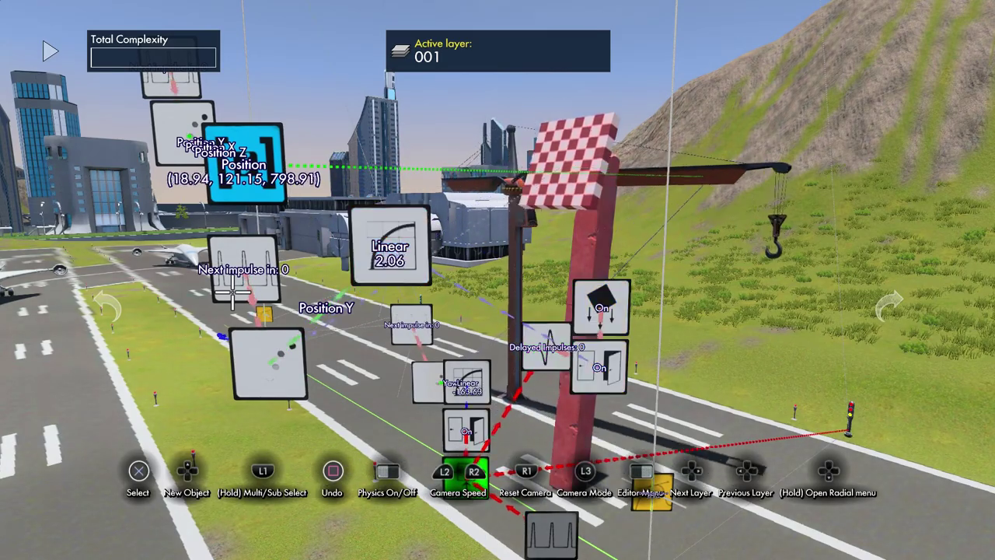
pyautogui.press('space')
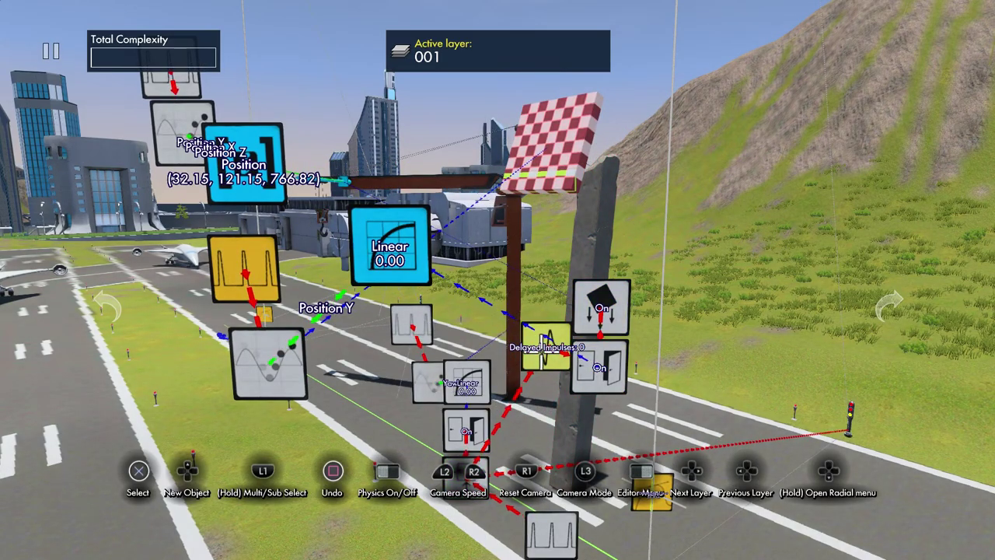
# - Reduce the impulse delay filter's Delay Ticks to 158, testing the timing with physics runs
pyautogui.press('Return')
pyautogui.press('Down')
pyautogui.press('Left')
pyautogui.press('Left')
pyautogui.press('Left')
pyautogui.press('Left')
pyautogui.press('Left')
pyautogui.press('Left')
pyautogui.press('Left')
pyautogui.press('Left')
pyautogui.press('Left')
pyautogui.press('Left')
pyautogui.press('Left')
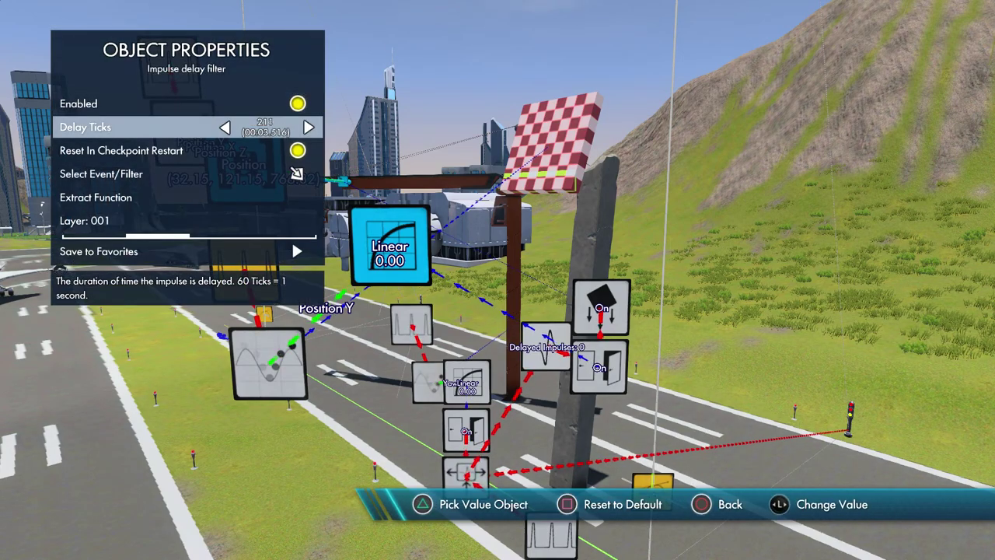
pyautogui.press('Escape')
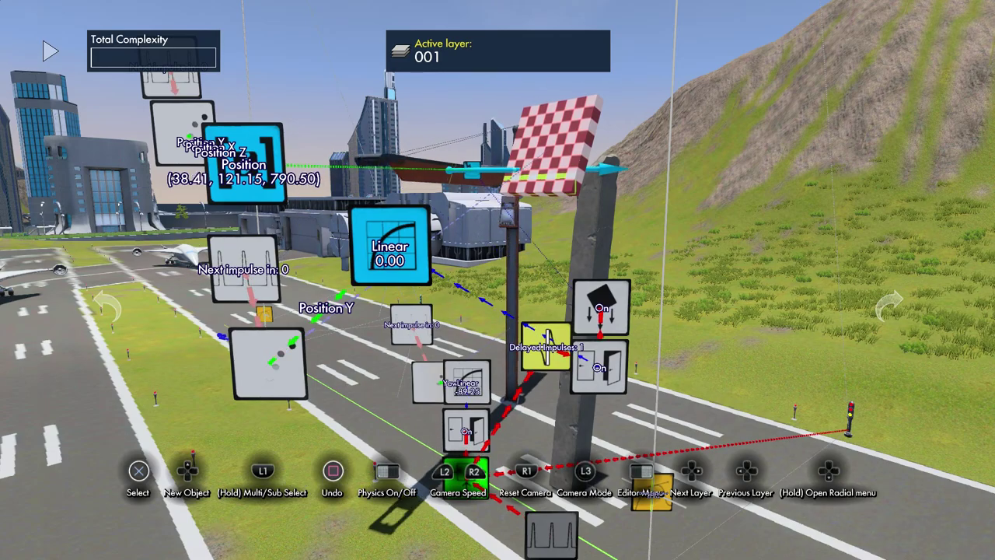
pyautogui.press('space')
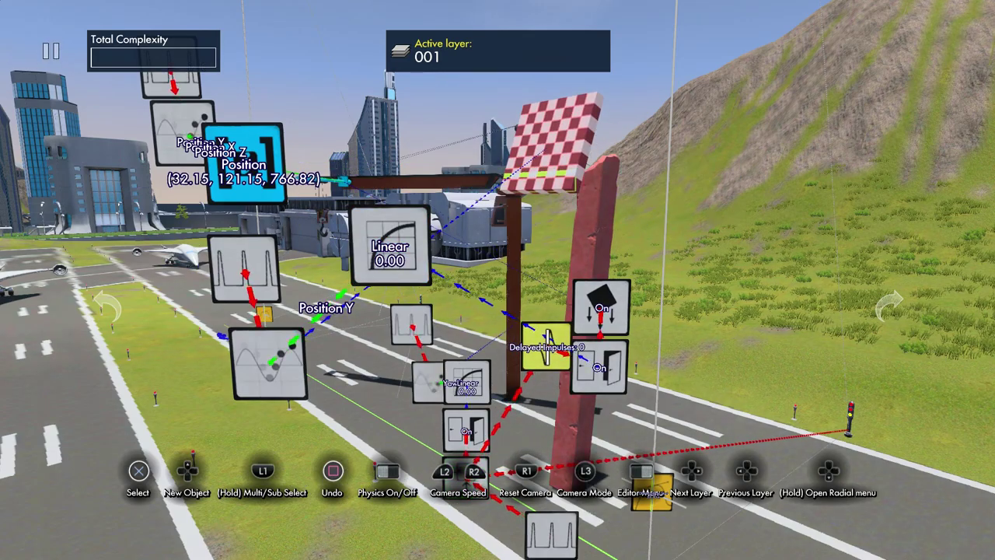
pyautogui.press('Return')
pyautogui.press('Down')
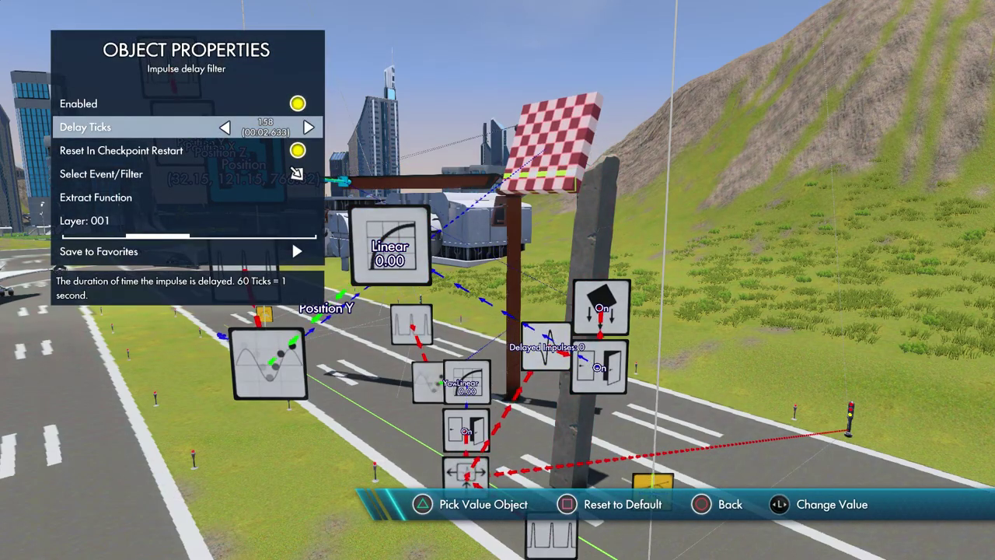
pyautogui.press('Escape')
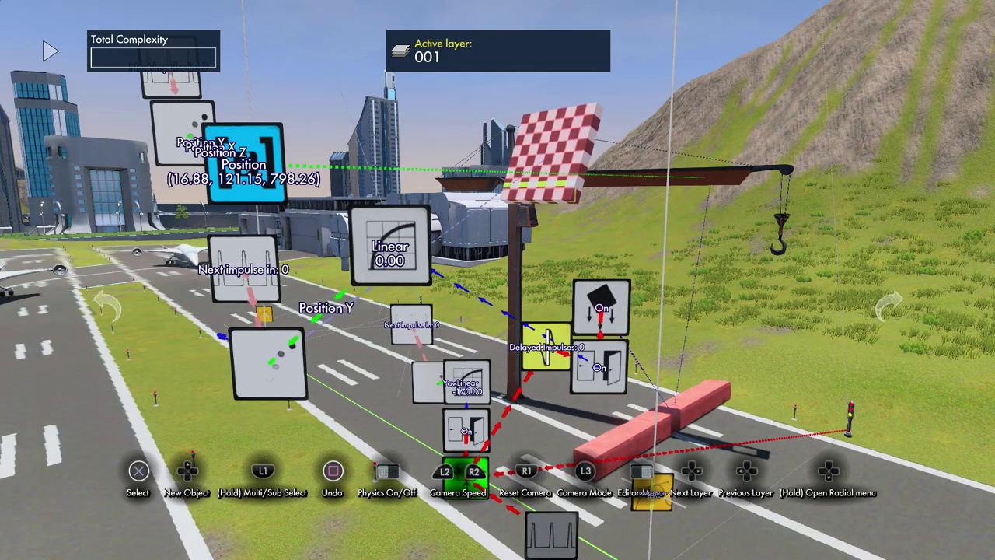
pyautogui.press('space')
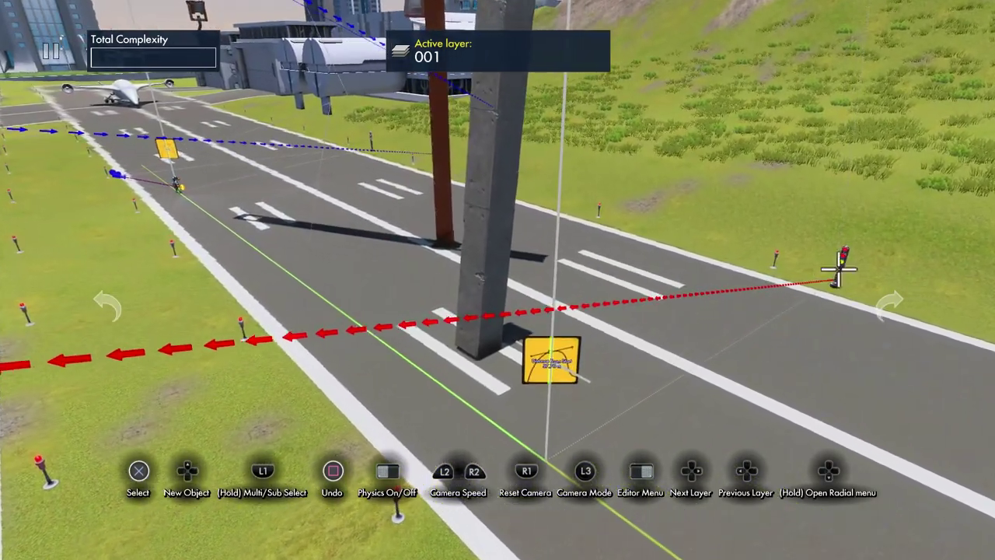
# - Duplicate the traffic light linked to the impulse splitter and place the copy farther along the runway edge
pyautogui.click(847, 257)
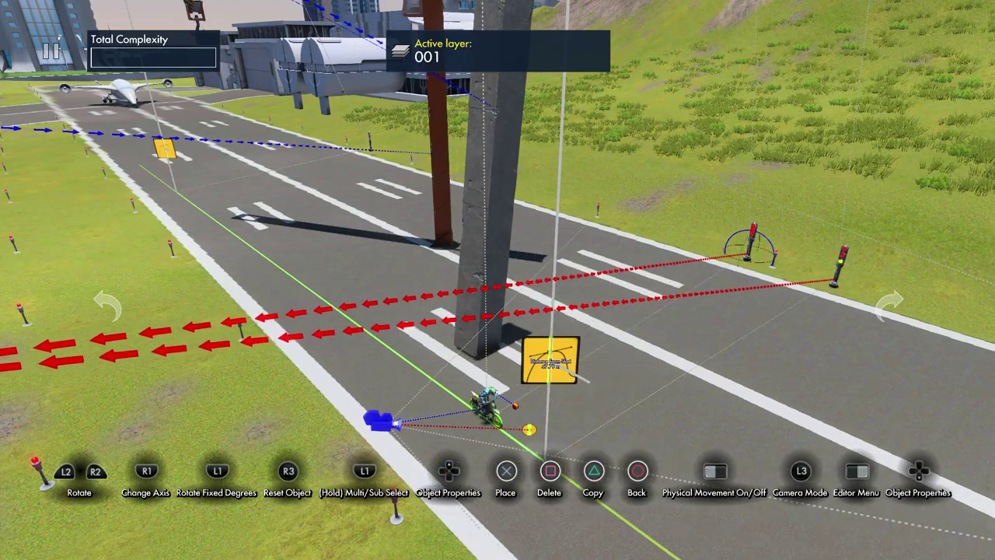
pyautogui.click(754, 257)
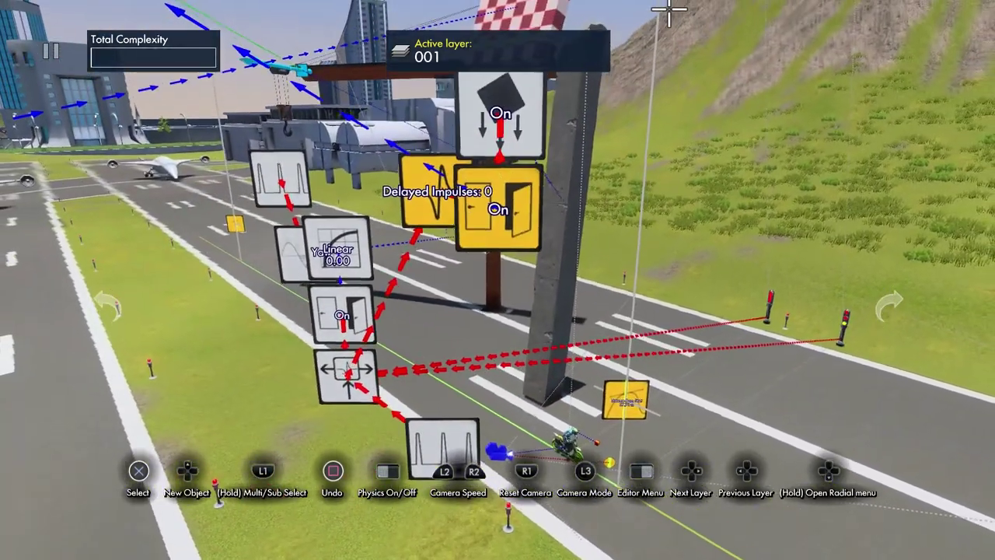
pyautogui.press('Escape')
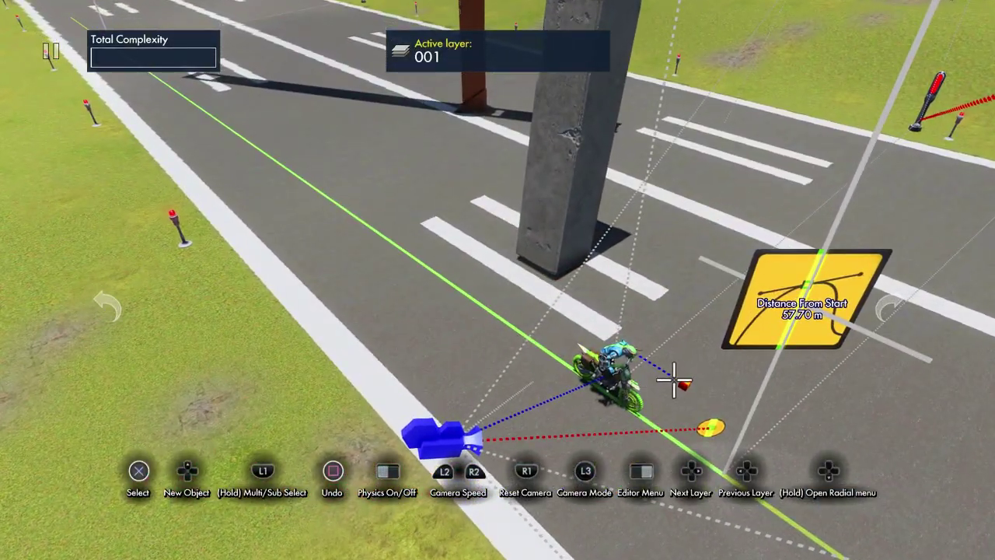
# - Examine the Size setting of the Physics Activation object in front of the bike
pyautogui.click(683, 383)
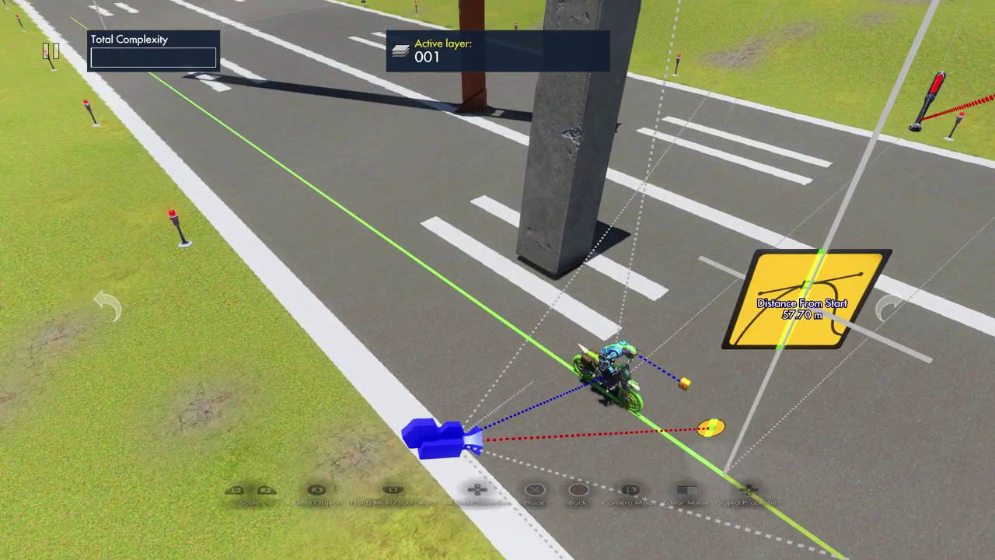
pyautogui.press('Down')
pyautogui.press('Down')
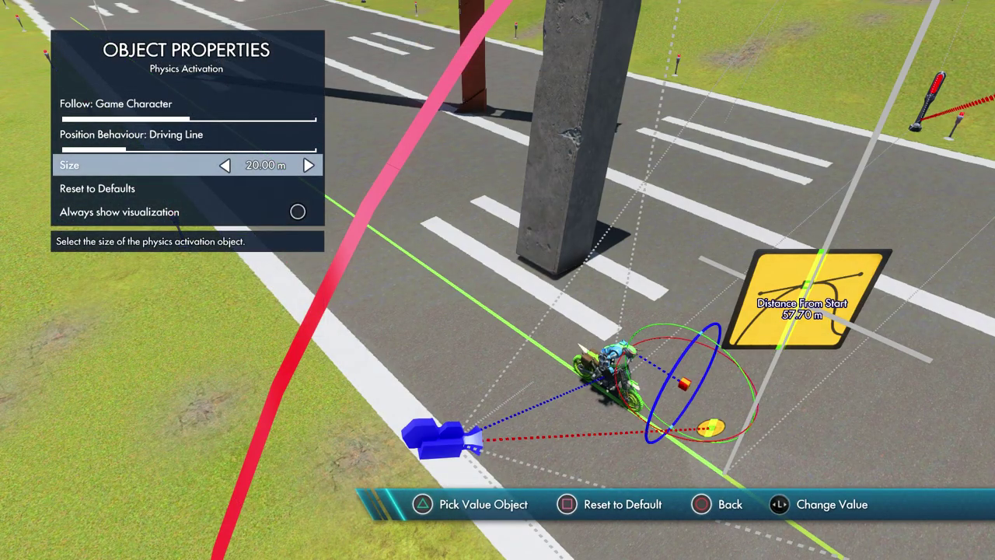
pyautogui.press('Escape')
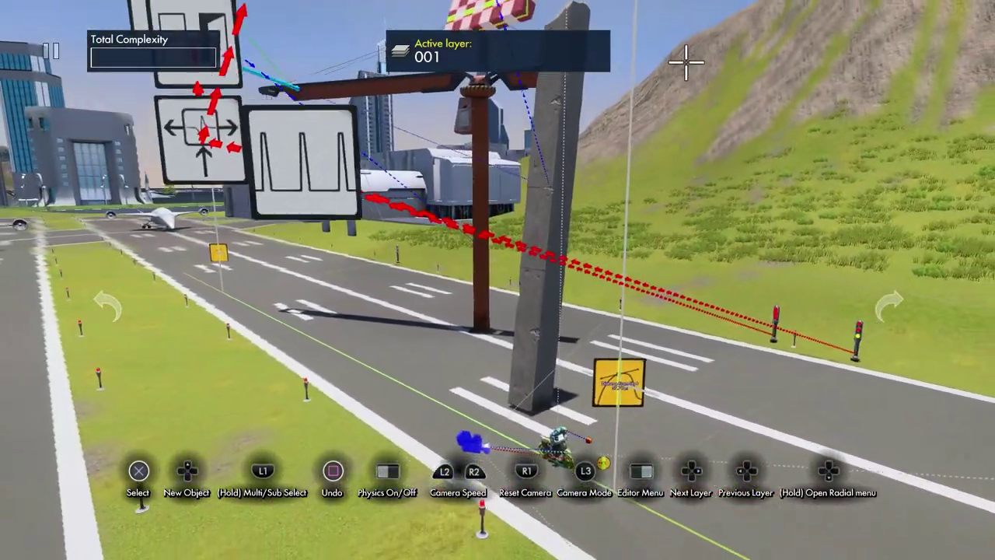
# - Add a Variable data source beside the concrete pillar and place a duplicate so the two are stacked vertically
pyautogui.press('Up')
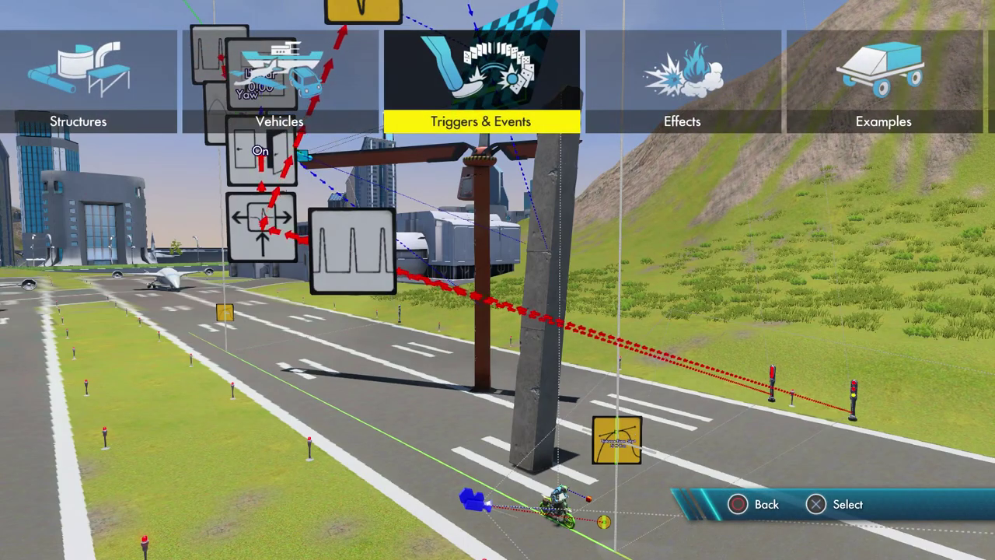
pyautogui.press('Return')
pyautogui.press('Right')
pyautogui.press('Right')
pyautogui.press('Up')
pyautogui.press('Up')
pyautogui.press('Up')
pyautogui.press('Up')
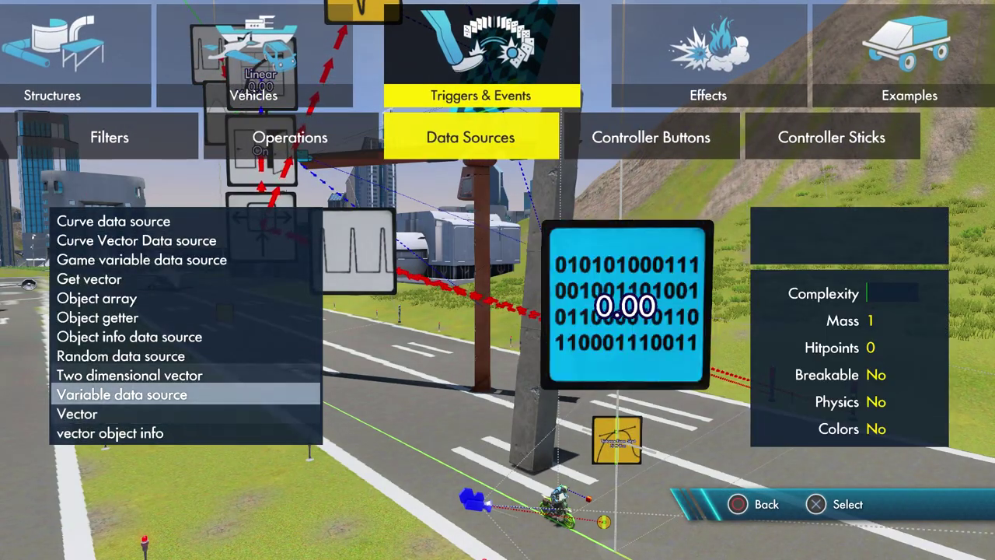
pyautogui.press('Return')
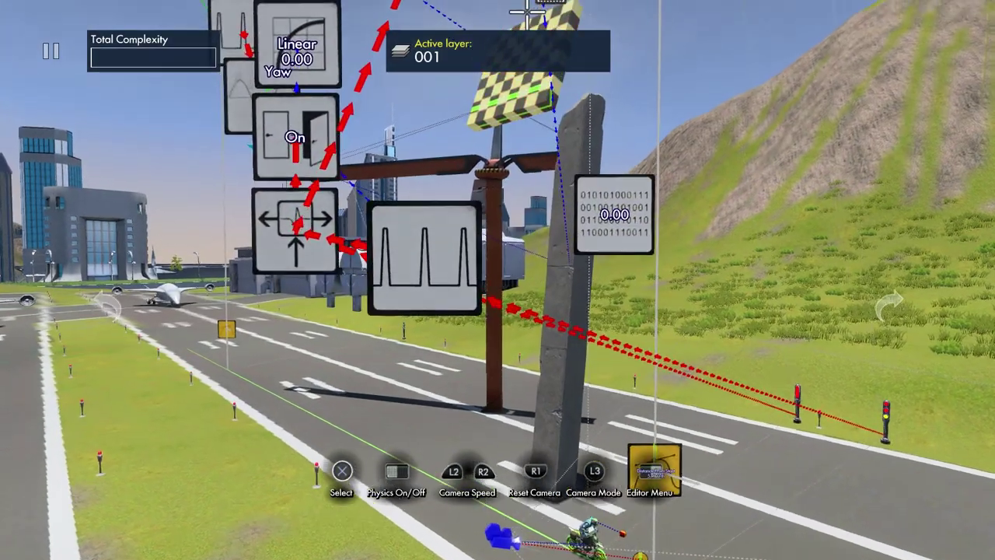
pyautogui.hotkey('ctrl', 'c')
pyautogui.press('Return')
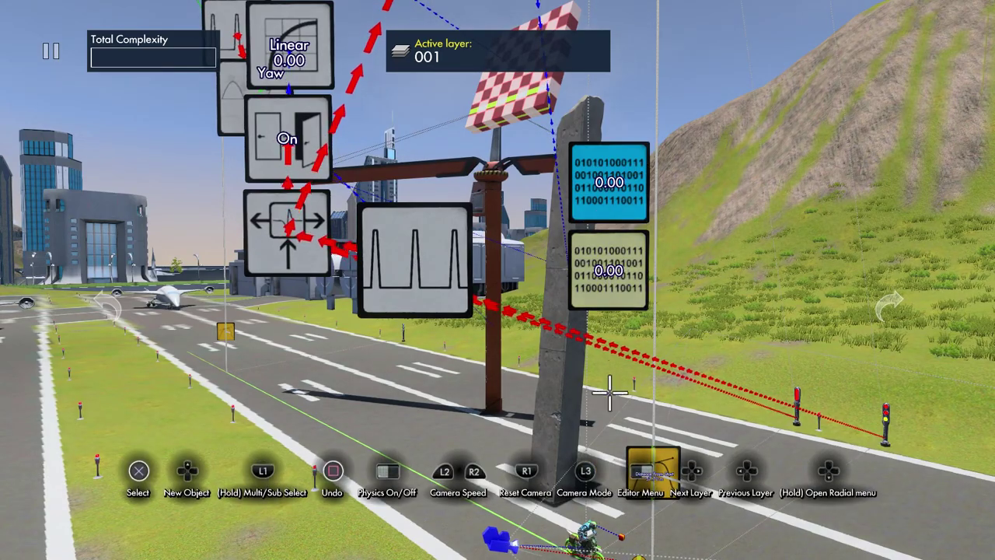
# - Link the Physics Activation object's Size to the lower variable data source
pyautogui.press('Return')
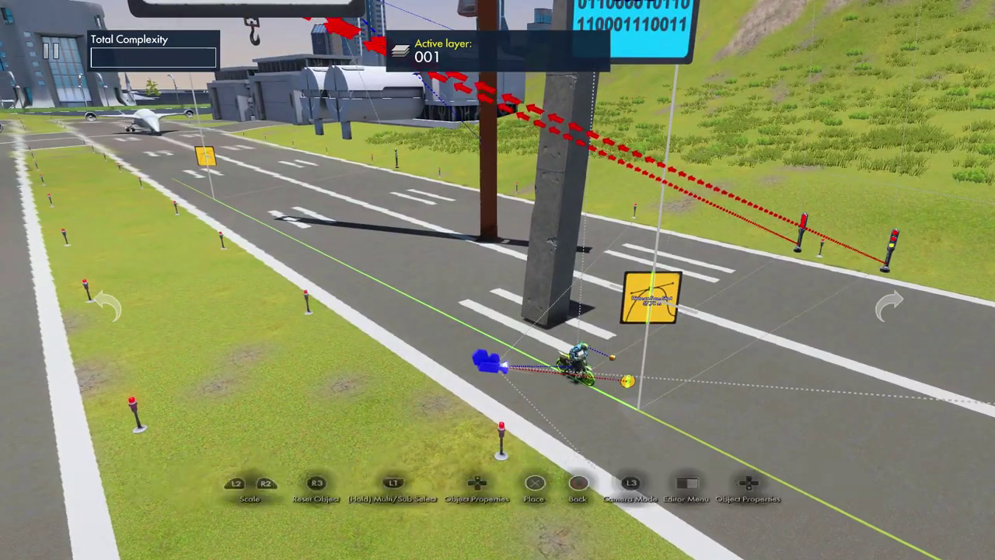
pyautogui.press('Return')
pyautogui.press('Down')
pyautogui.press('Down')
pyautogui.press('Return')
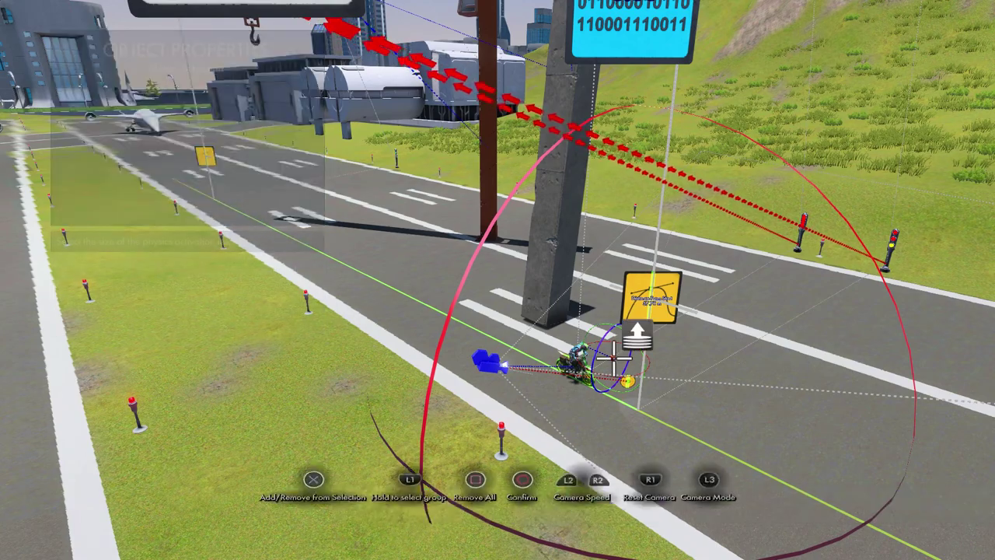
pyautogui.press('Return')
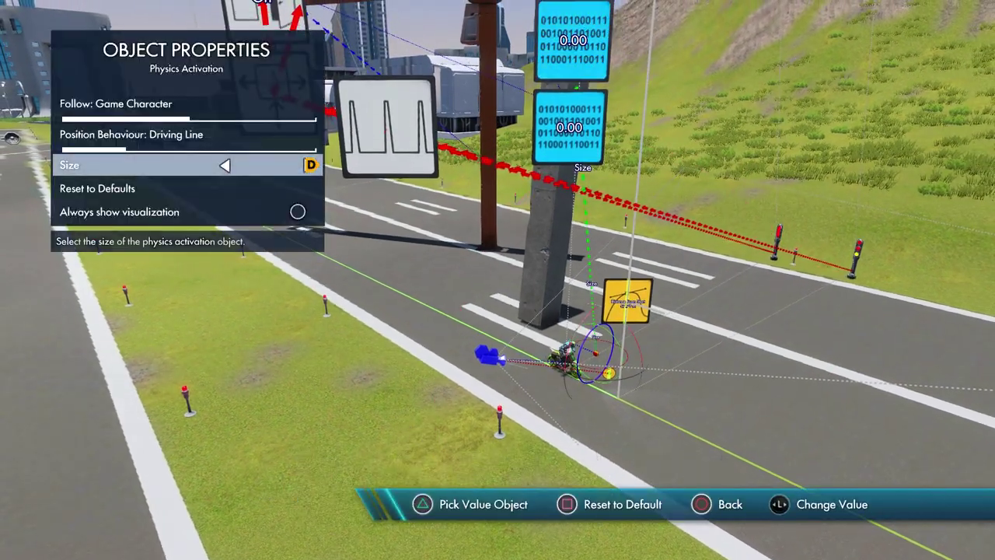
# - Link the Physics Activation object's Position Behaviour to the upper variable data source
pyautogui.press('Up')
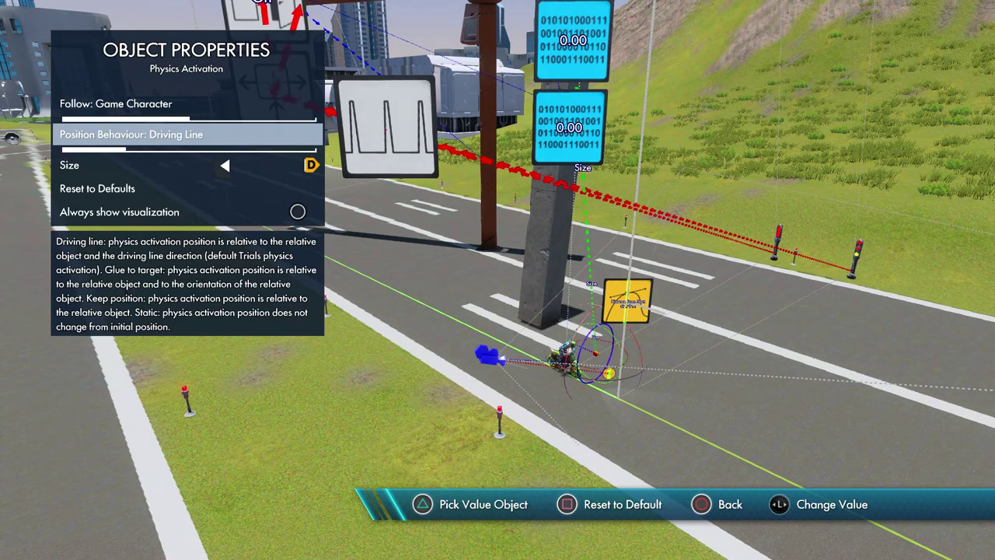
pyautogui.press('y')
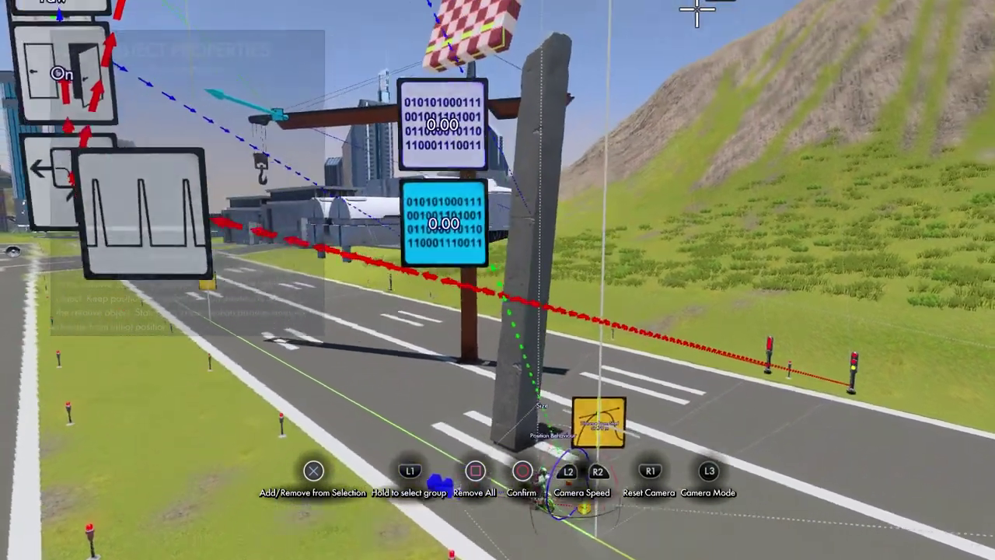
pyautogui.press('Return')
pyautogui.press('Escape')
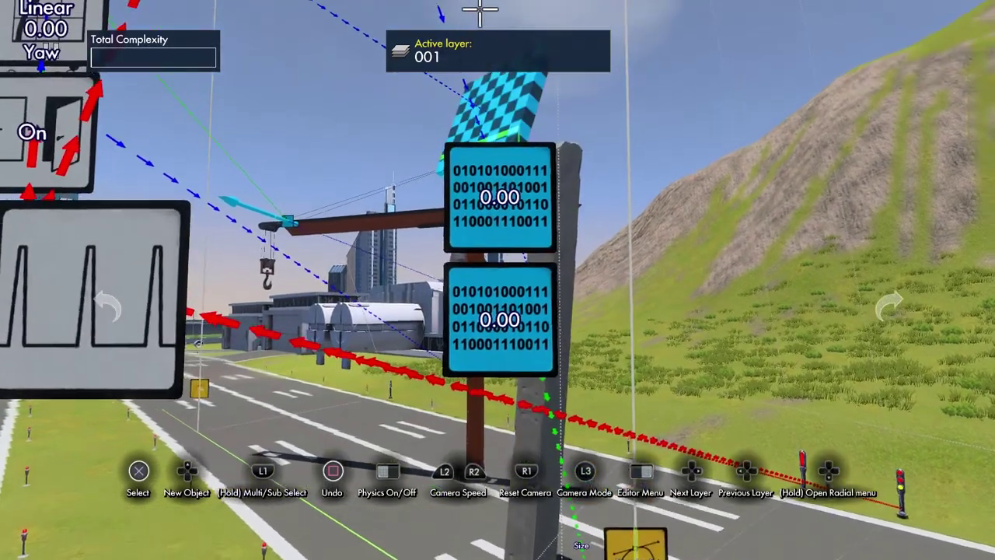
# - Add a Set value event next to the upper variable data source
pyautogui.press('Up')
pyautogui.press('Left')
pyautogui.press('Left')
pyautogui.press('Left')
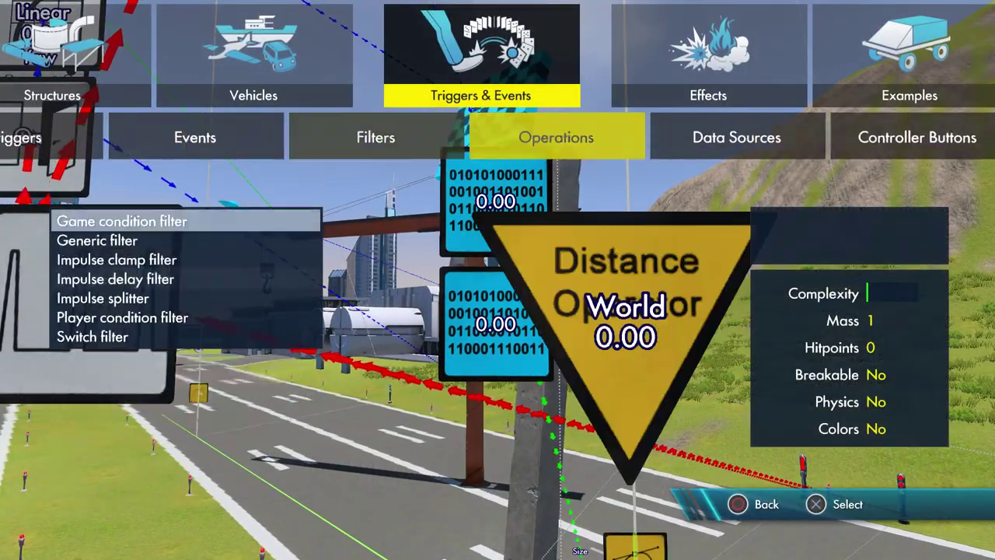
pyautogui.press('Down')
pyautogui.press('Down')
pyautogui.press('Down')
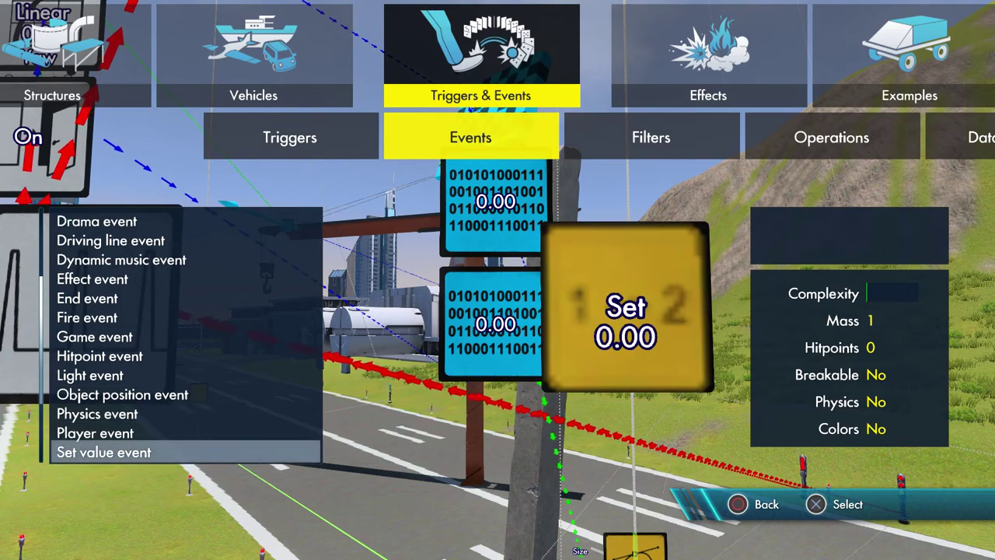
pyautogui.press('Up')
pyautogui.press('Return')
pyautogui.press('Left')
pyautogui.press('Down')
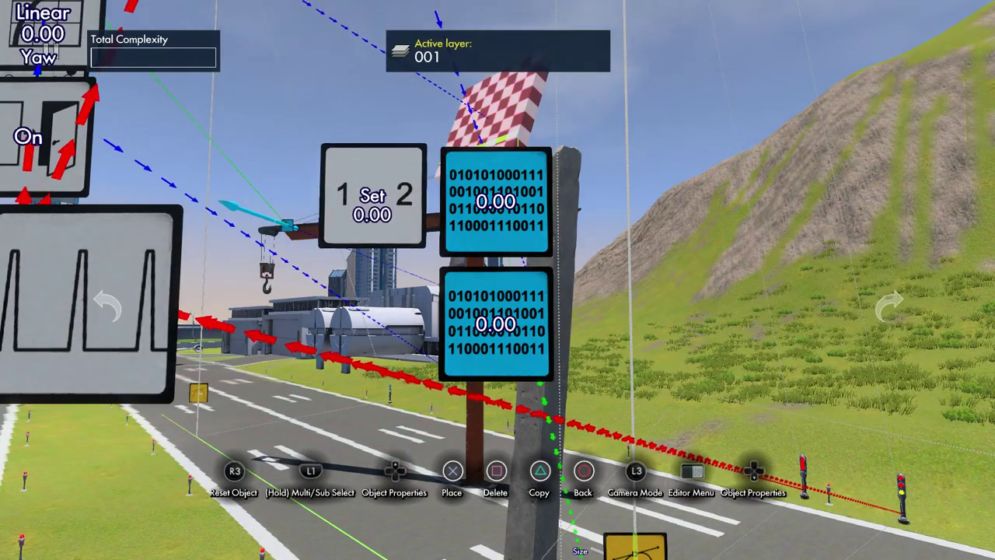
# - Duplicate the Set value event and place the copy next to the lower variable data source
pyautogui.press('c')
pyautogui.press('Down')
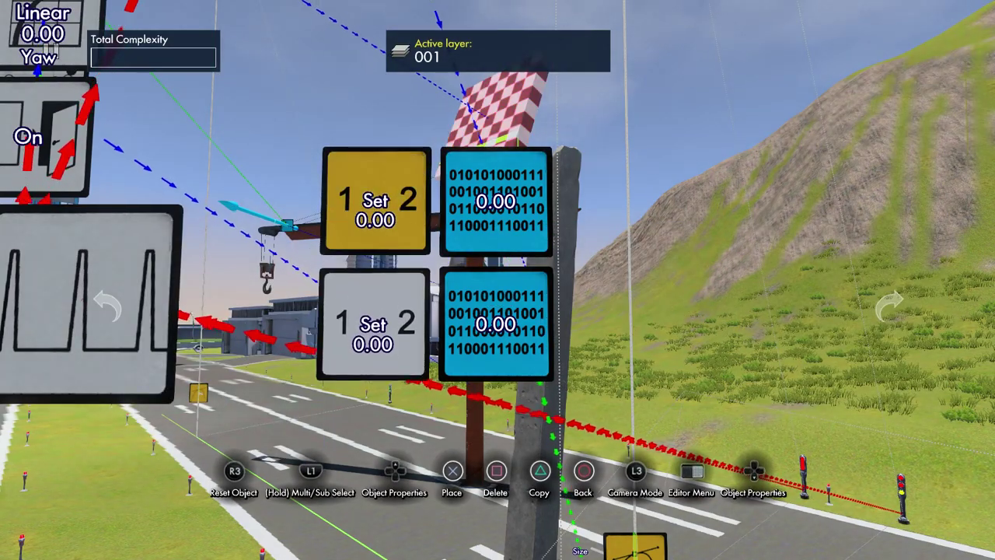
pyautogui.press('Return')
# - Set the upper Set value event's value to 3.00 and target it at the upper variable data source
pyautogui.press('Return')
pyautogui.press('Up')
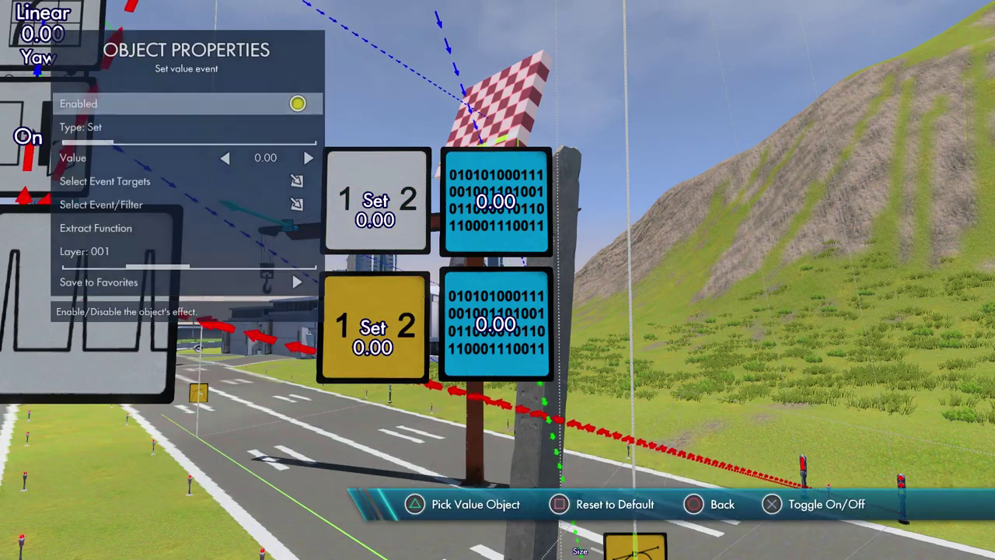
pyautogui.press('Down')
pyautogui.press('Down')
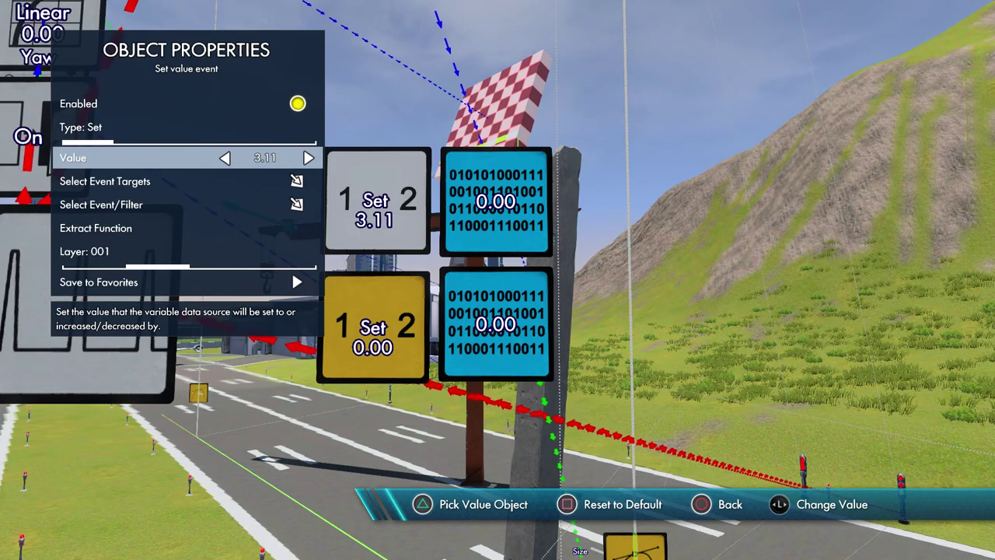
pyautogui.press('Down')
pyautogui.press('Return')
pyautogui.click(486, 194)
pyautogui.press('Escape')
pyautogui.press('Escape')
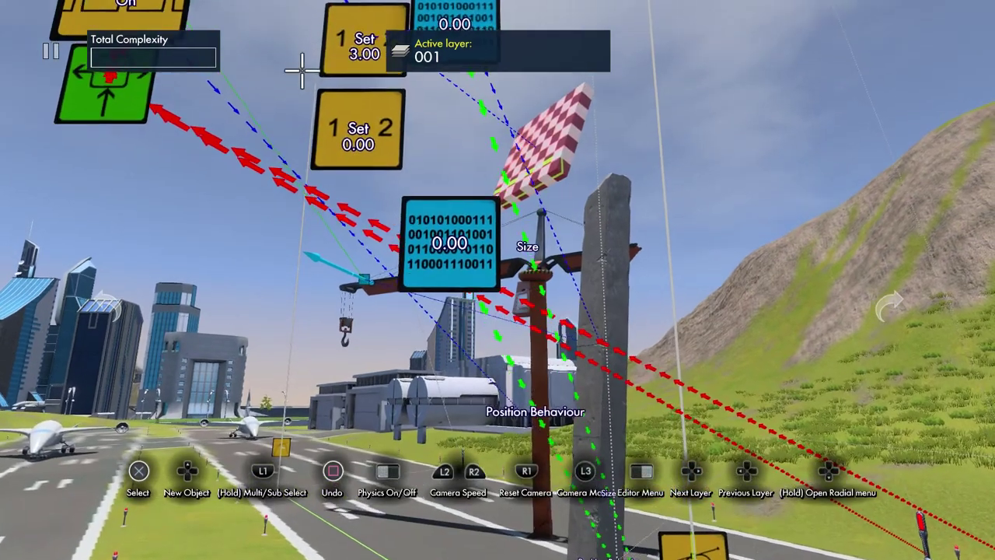
# - Move the 3.00 Set value event beside the lower variable data source and make that variable its only target
pyautogui.click(349, 48)
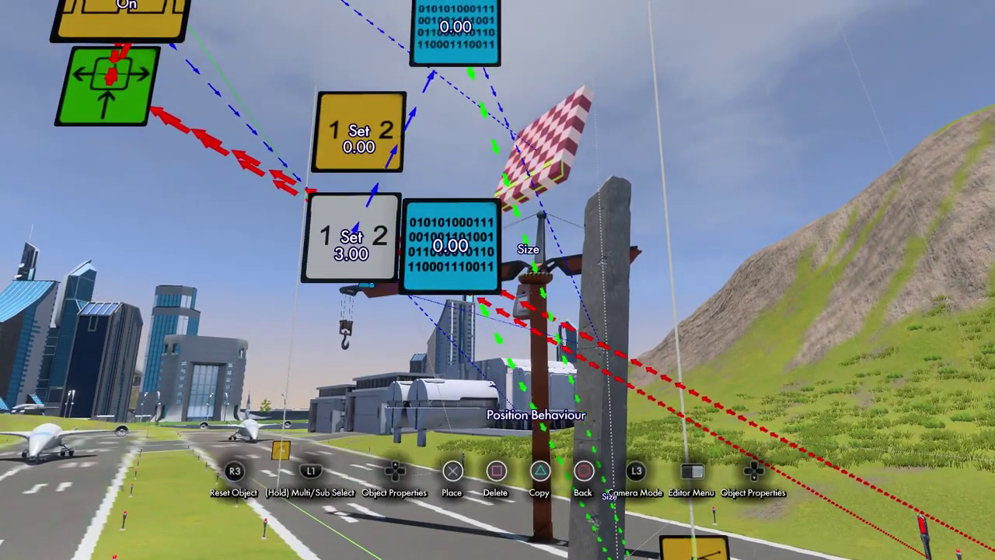
pyautogui.press('Right')
pyautogui.press('Down')
pyautogui.press('Down')
pyautogui.press('Down')
pyautogui.press('Return')
pyautogui.click(428, 255)
pyautogui.press('Escape')
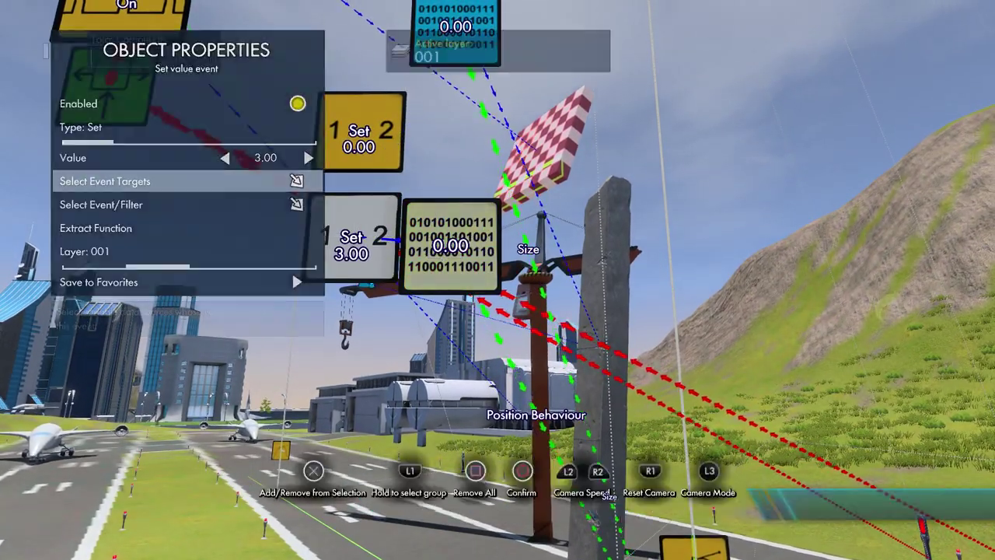
pyautogui.press('Escape')
pyautogui.press('Escape')
# - Move the other Set value event beside the upper variable data source and target it at that variable
pyautogui.click(387, 161)
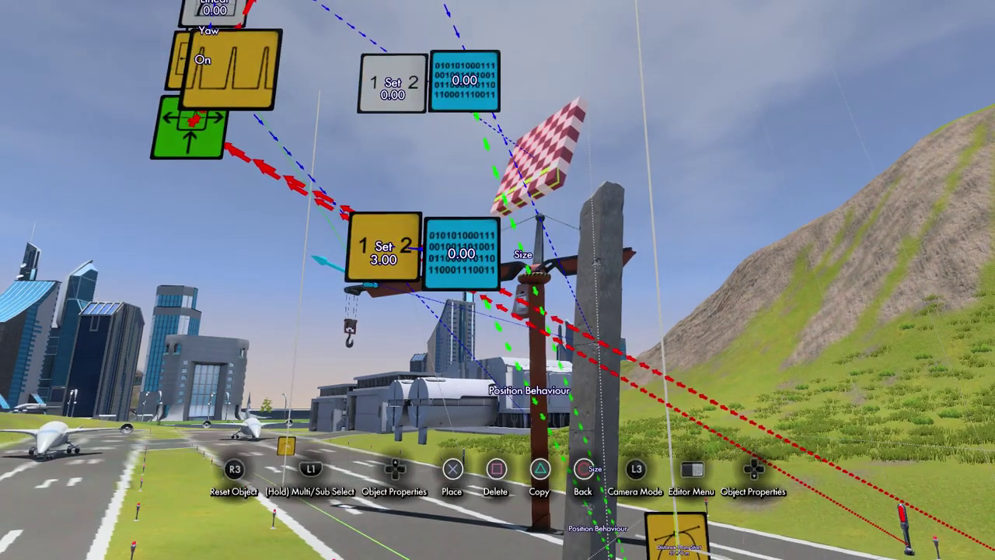
pyautogui.press('Right')
pyautogui.press('Down')
pyautogui.press('Down')
pyautogui.press('Down')
pyautogui.press('Return')
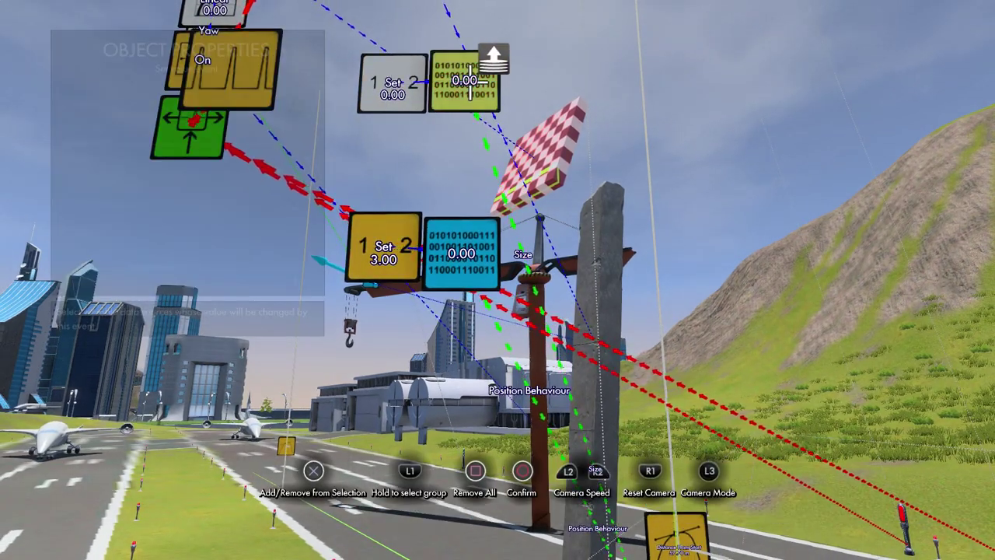
pyautogui.press('Escape')
pyautogui.press('Escape')
# - Set the value of the upper Set value event to 90.00
pyautogui.click(395, 84)
pyautogui.press('Right')
pyautogui.press('Down')
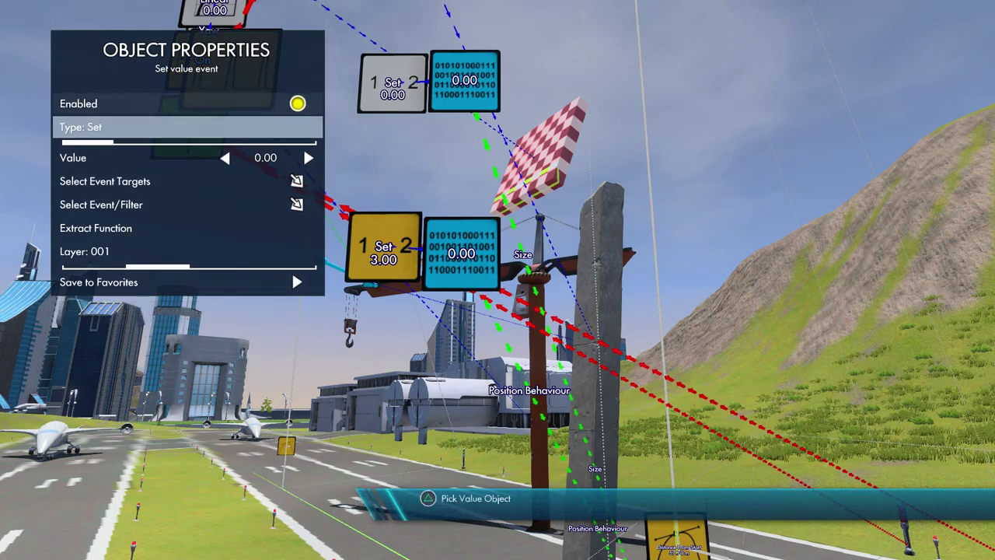
pyautogui.press('Down')
pyautogui.press('Right')
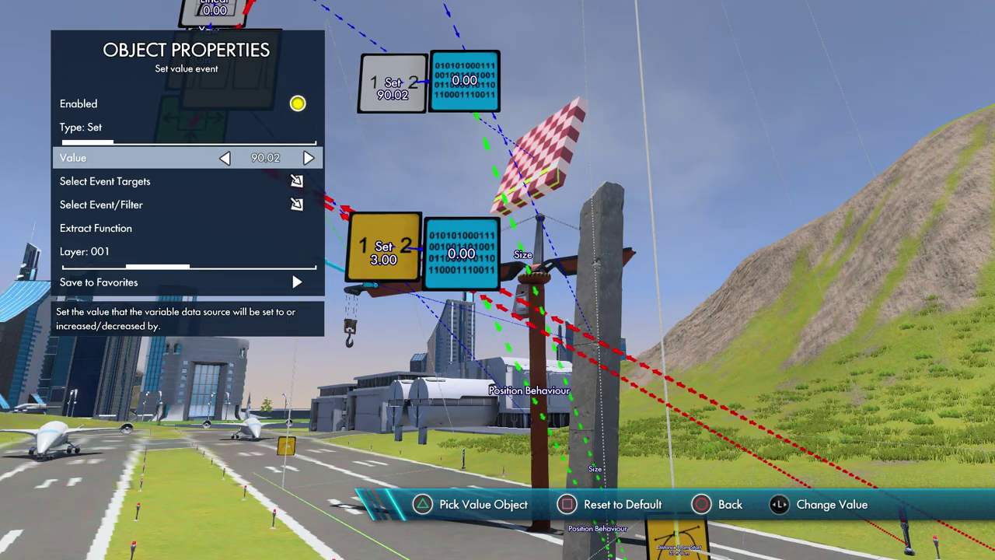
pyautogui.press('Escape')
pyautogui.press('Escape')
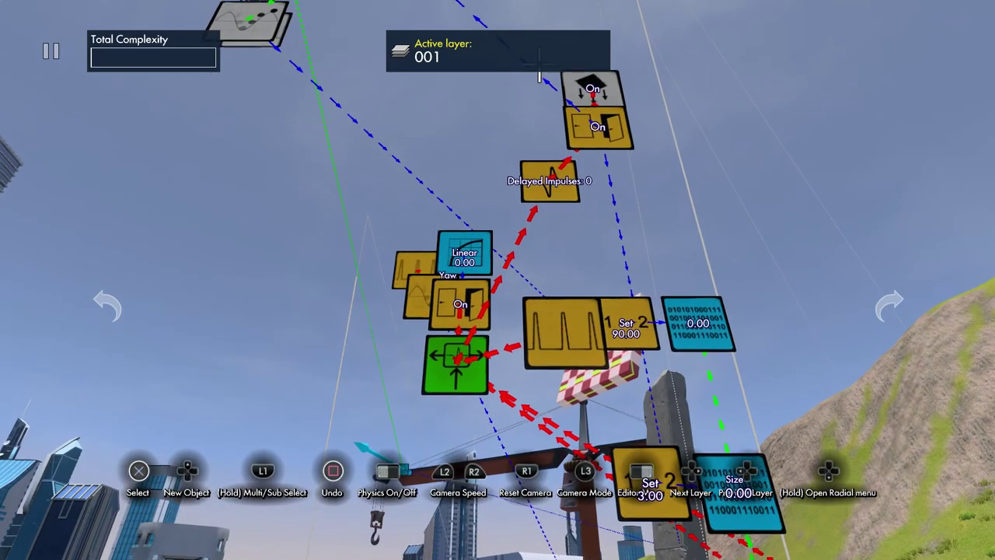
# - Add both Set value events to the impulse splitter's targets
pyautogui.click(464, 381)
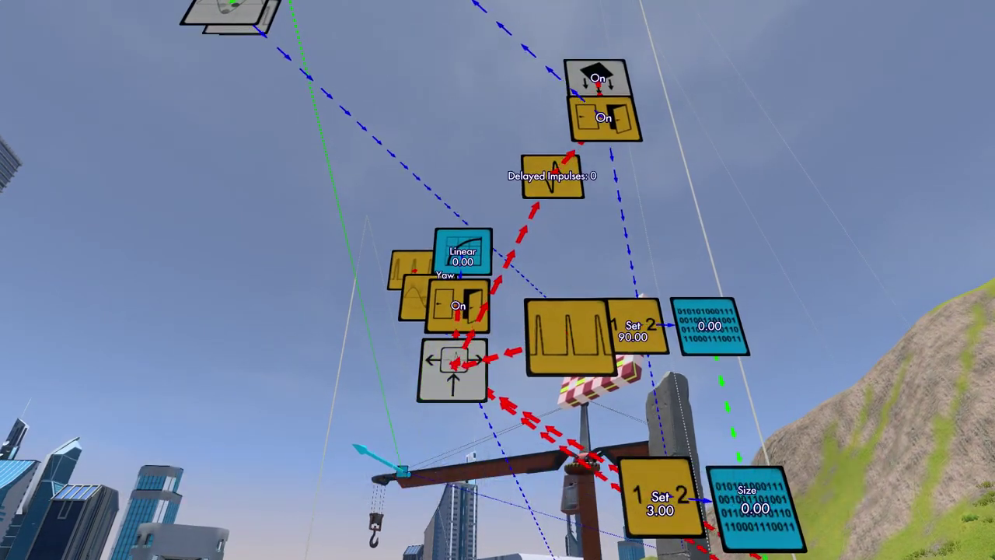
pyautogui.press('Return')
pyautogui.click(506, 329)
pyautogui.click(507, 490)
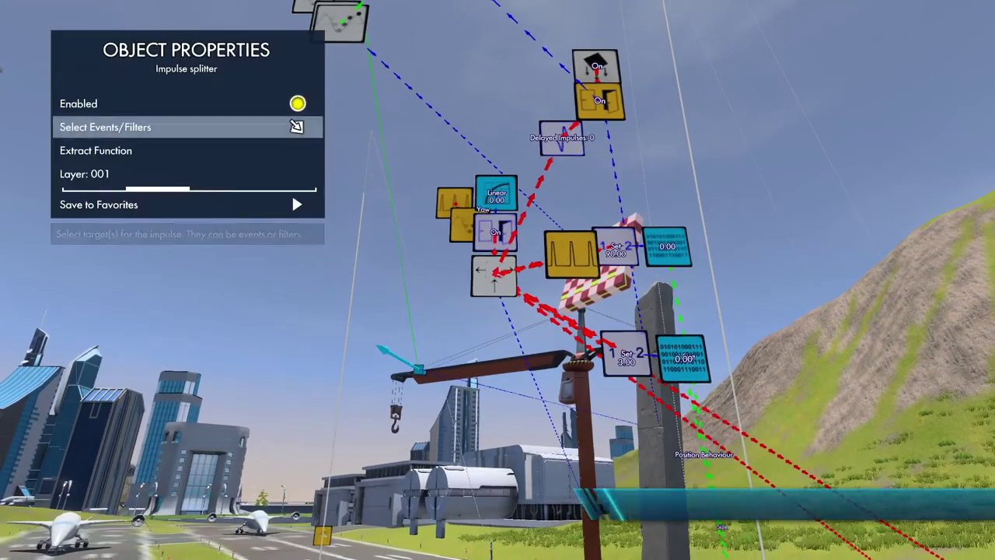
pyautogui.press('Escape')
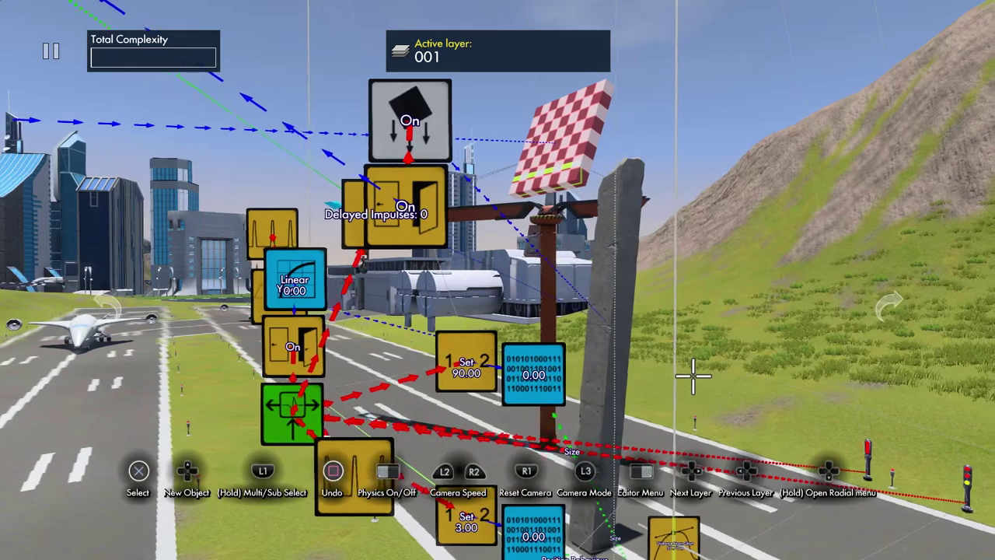
# - Run the physics simulation to watch the crane turn and the pillar fall, and reset the scene
pyautogui.press('space')
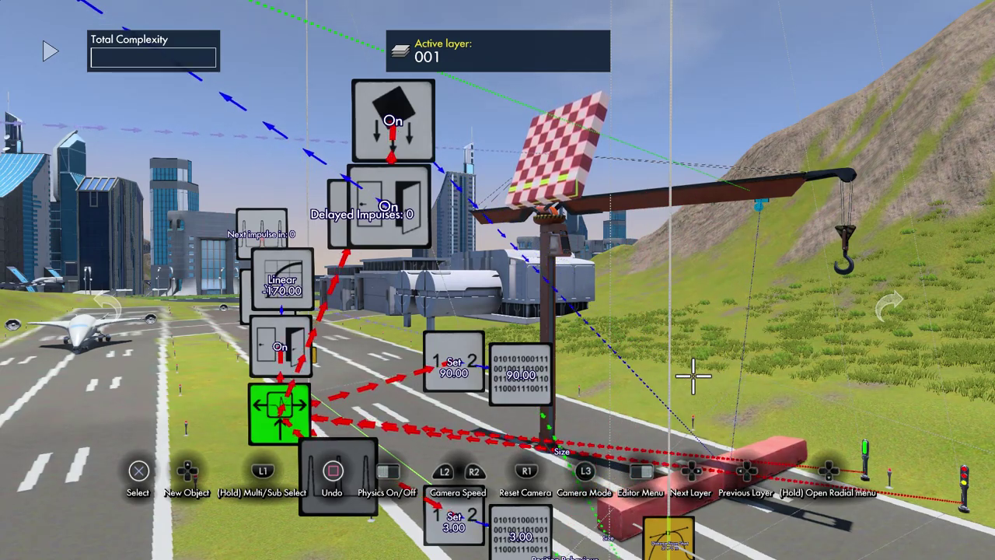
pyautogui.press('space')
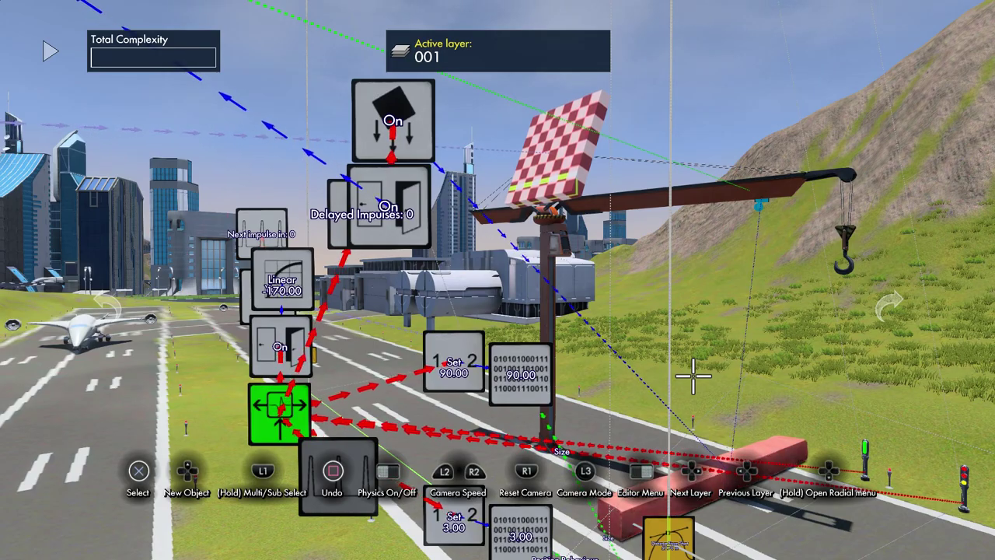
pyautogui.press('space')
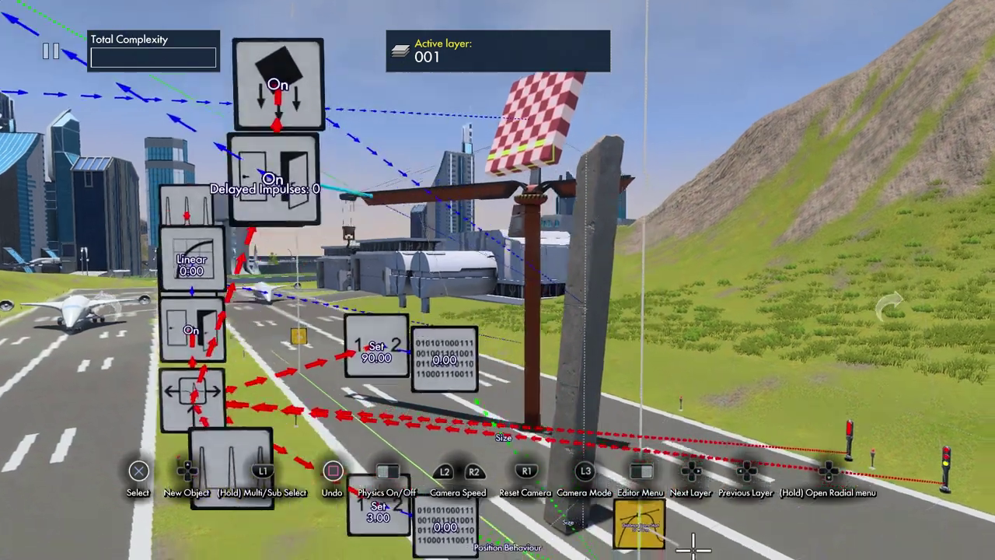
# - Add an Area trigger object to the scene beside the pillar
pyautogui.press('Up')
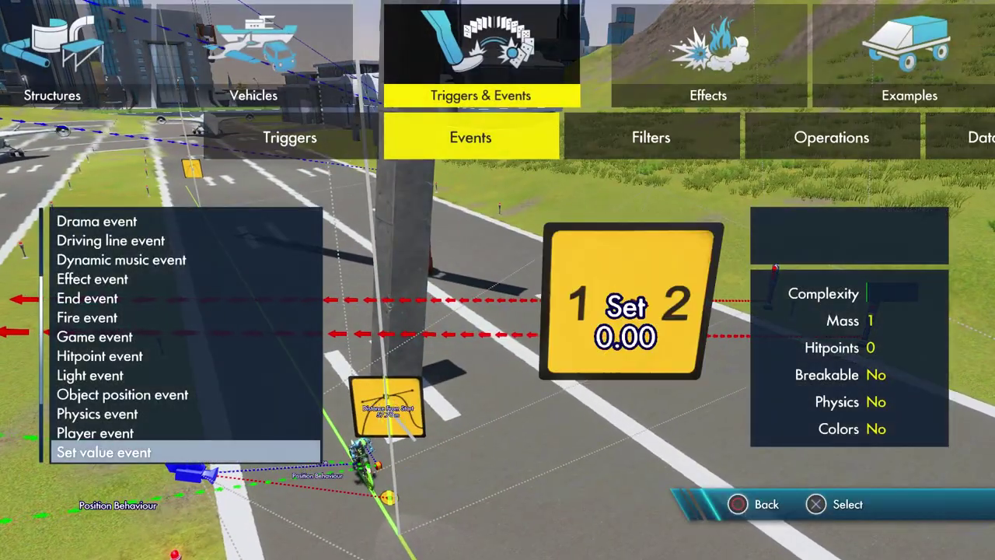
pyautogui.press('Left')
pyautogui.press('Down')
pyautogui.press('Down')
pyautogui.press('Down')
pyautogui.press('Down')
pyautogui.press('Down')
pyautogui.press('Down')
pyautogui.press('Up')
pyautogui.press('Return')
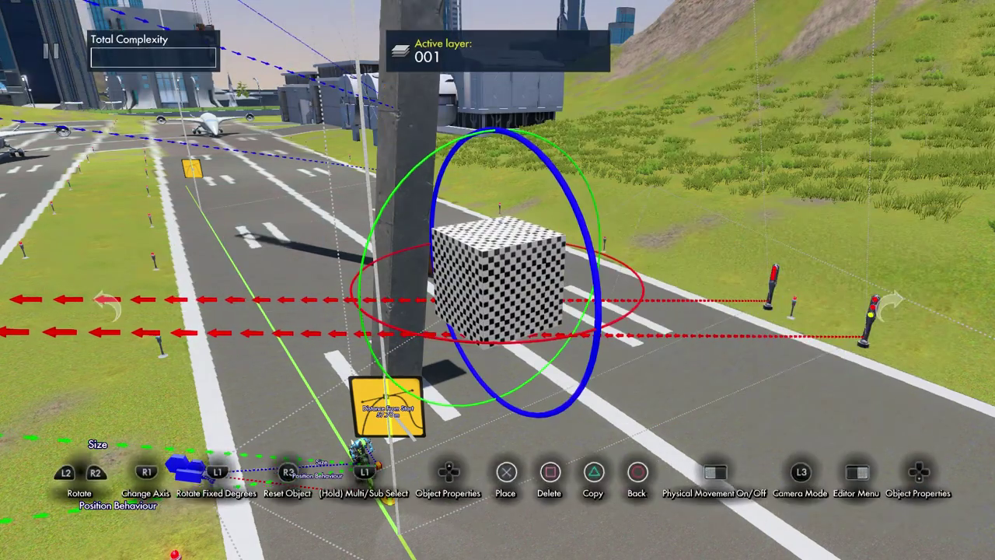
# - Lay the area trigger on the runway near the traffic lights with a Square shape and a size of 4.47 m
pyautogui.press('Right')
pyautogui.press('Down')
pyautogui.press('Down')
pyautogui.press('Down')
pyautogui.press('Down')
pyautogui.press('Down')
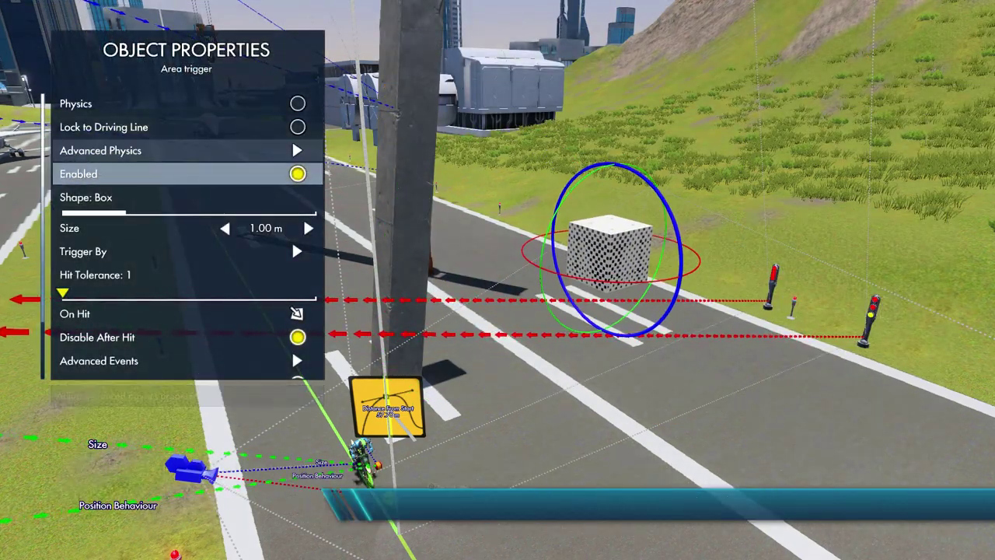
pyautogui.press('Right')
pyautogui.press('Up')
pyautogui.press('Right')
pyautogui.press('Down')
pyautogui.press('Right')
pyautogui.press('Escape')
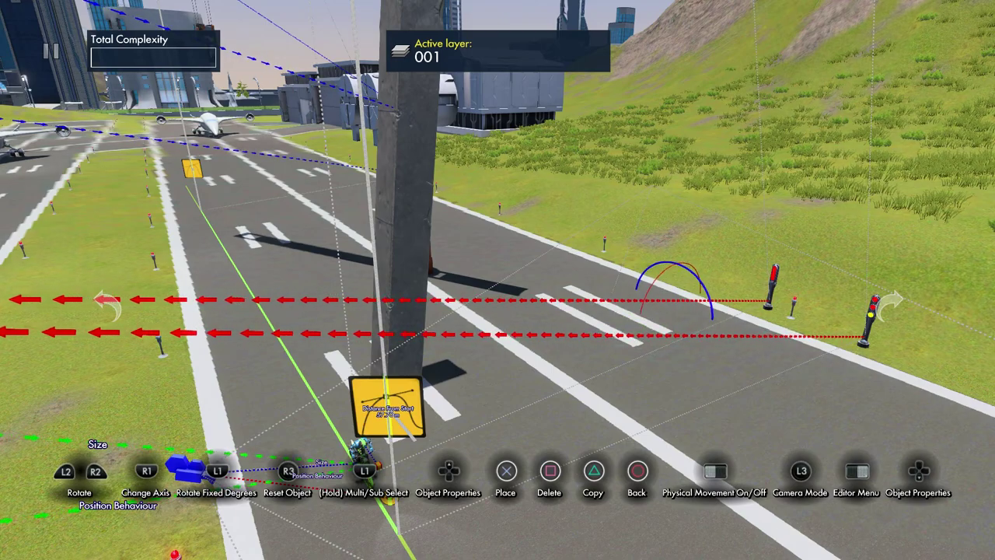
# - Turn off Bike and Rider as objects that can activate the area trigger
pyautogui.press('Up')
pyautogui.press('Down')
pyautogui.press('Down')
pyautogui.press('Down')
pyautogui.press('Down')
pyautogui.press('Down')
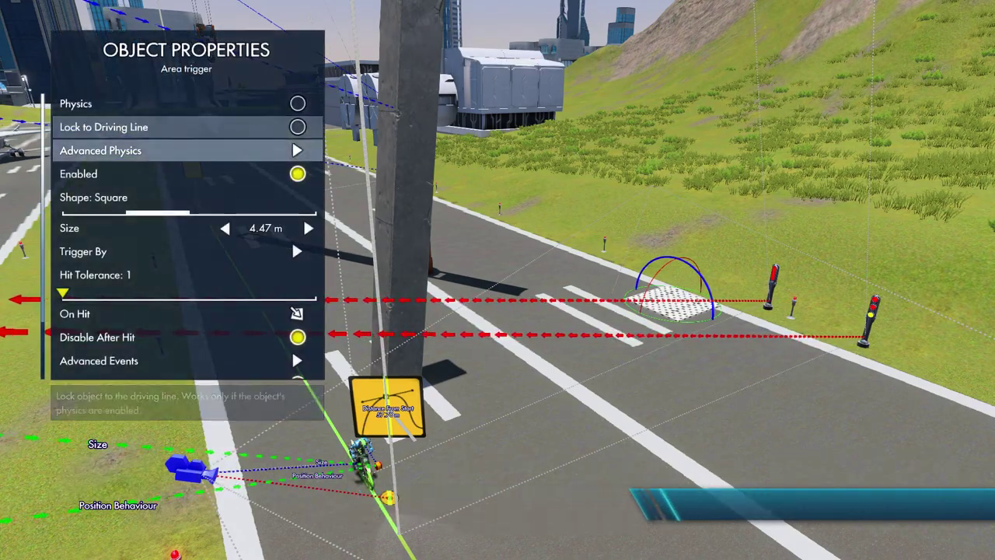
pyautogui.press('Down')
pyautogui.press('Return')
pyautogui.press('Down')
pyautogui.press('Down')
pyautogui.press('Up')
pyautogui.press('Return')
pyautogui.press('Down')
pyautogui.press('Return')
# - Select the concrete pillar as the object instance that activates the area trigger
pyautogui.press('Down')
pyautogui.press('Down')
pyautogui.press('Down')
pyautogui.press('Down')
pyautogui.press('Return')
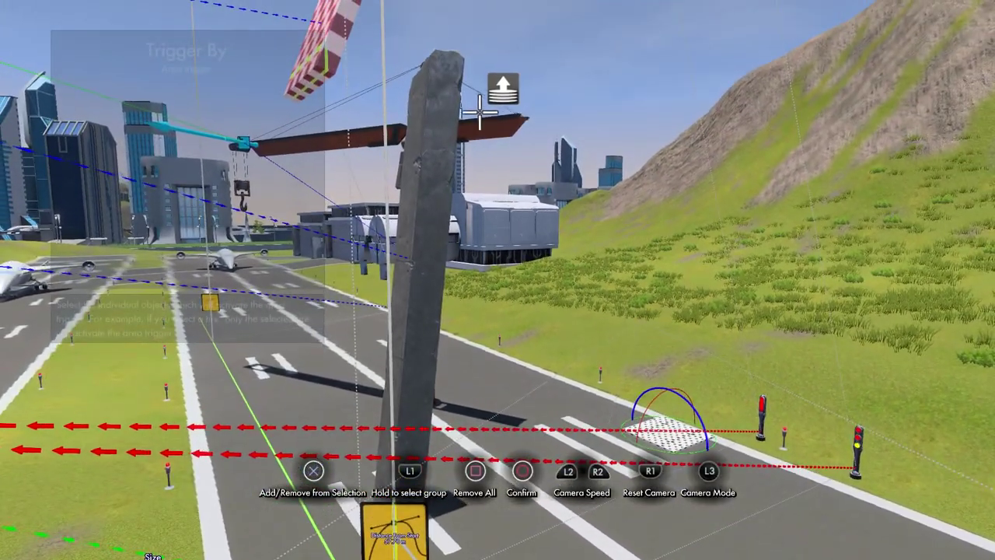
pyautogui.click(442, 133)
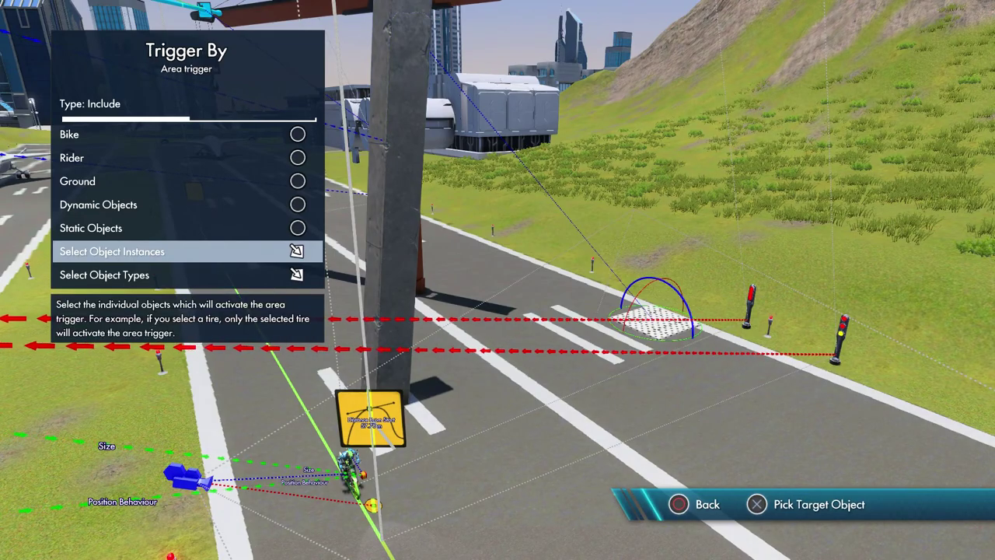
pyautogui.press('Escape')
pyautogui.press('Escape')
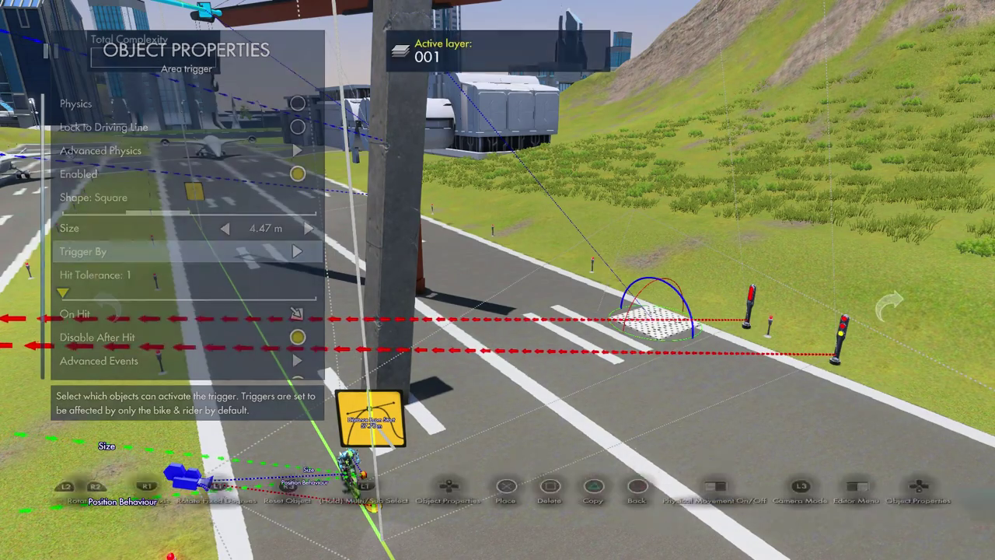
# - Add an Effect event and place it above the traffic lights beside the runway
pyautogui.press('Tab')
pyautogui.press('Right')
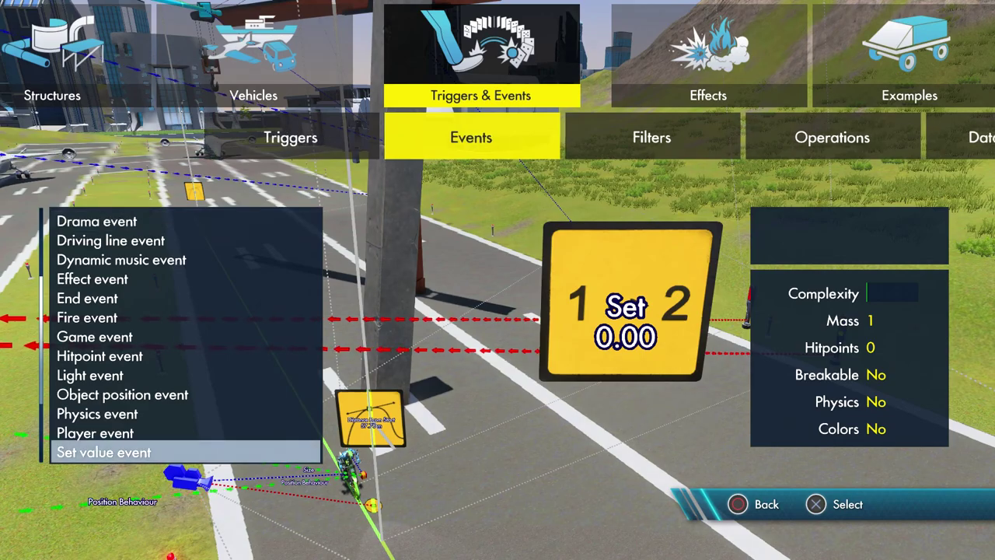
pyautogui.press('Up')
pyautogui.press('Up')
pyautogui.press('Up')
pyautogui.press('Up')
pyautogui.press('Up')
pyautogui.press('Up')
pyautogui.press('Return')
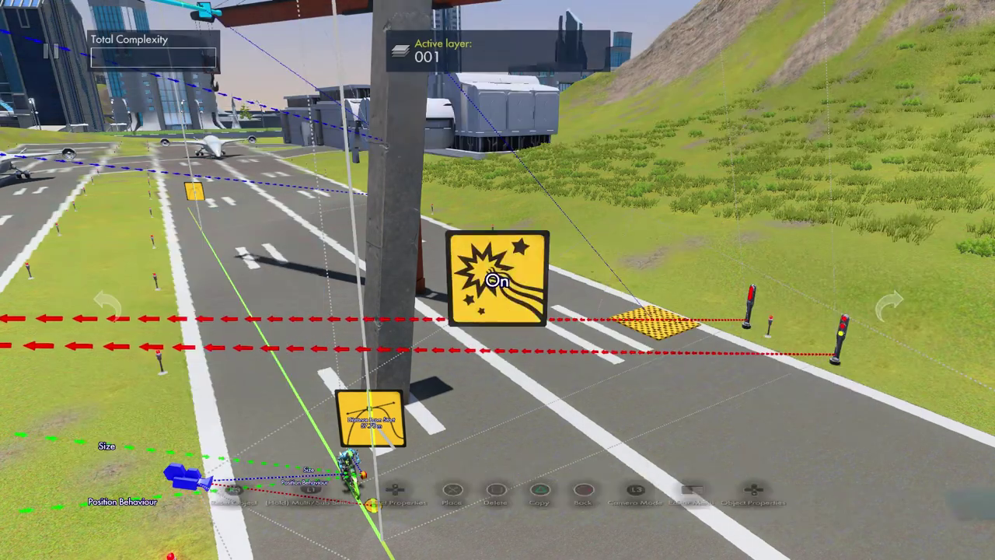
pyautogui.click(794, 263)
# - Link the area trigger's On Hit output to the Effect event
pyautogui.click(682, 323)
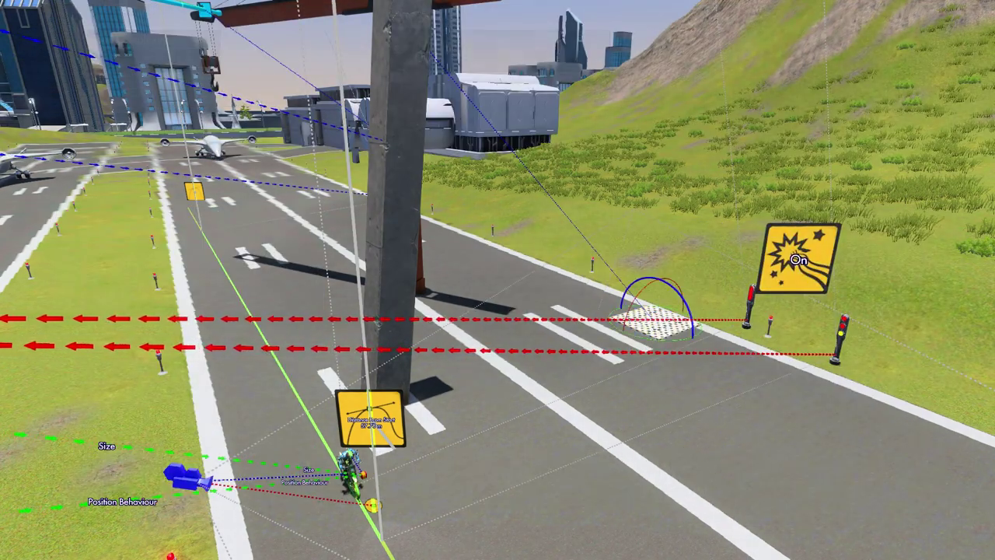
pyautogui.press('Return')
pyautogui.press('Down')
pyautogui.press('Down')
pyautogui.press('Down')
pyautogui.press('Down')
pyautogui.press('Down')
pyautogui.press('Down')
pyautogui.press('Down')
pyautogui.press('Down')
pyautogui.press('Return')
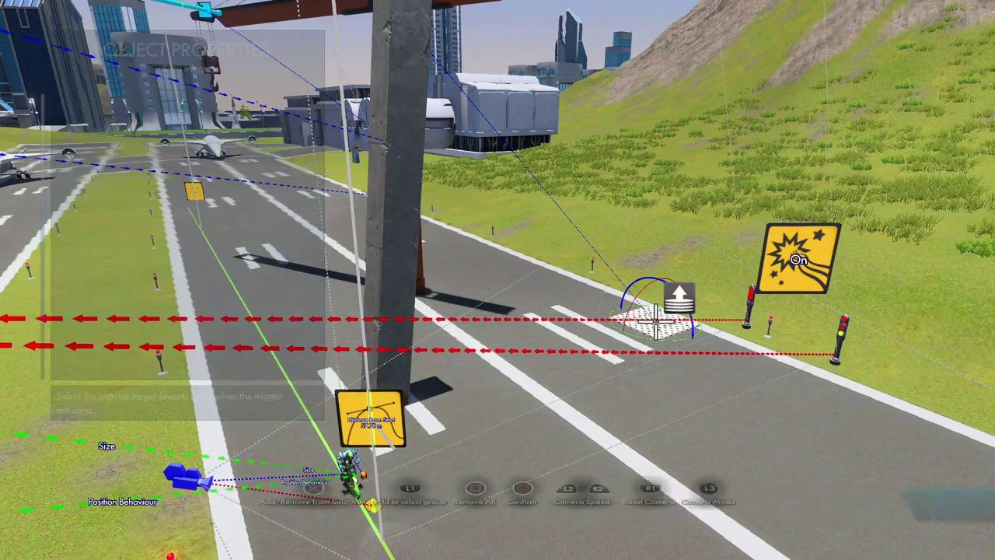
pyautogui.click(797, 260)
pyautogui.press('Escape')
pyautogui.press('Escape')
# - Add an effect object from the effects library and place it on the area trigger square
pyautogui.press('Up')
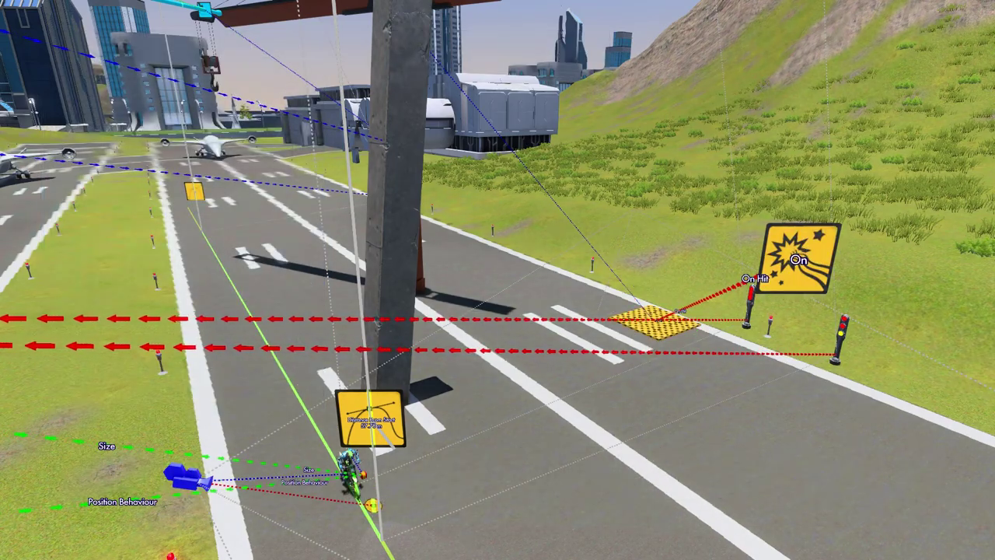
pyautogui.press('Escape')
pyautogui.press('Right')
pyautogui.press('Escape')
pyautogui.press('Right')
pyautogui.press('Return')
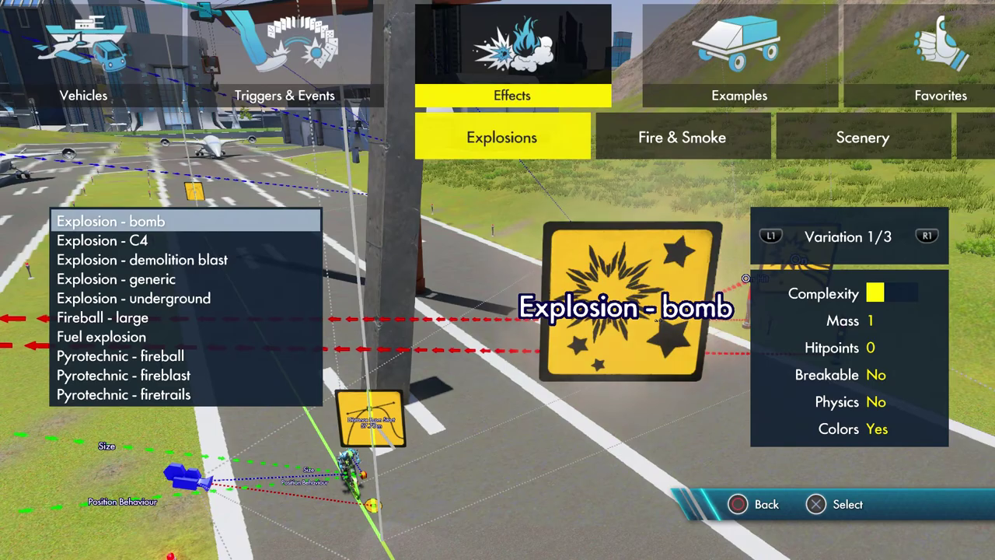
pyautogui.press('Right')
pyautogui.press('Right')
pyautogui.press('Down')
pyautogui.press('Down')
pyautogui.press('Down')
pyautogui.press('Down')
pyautogui.press('Down')
pyautogui.press('Down')
pyautogui.press('Up')
pyautogui.press('q')
pyautogui.press('Return')
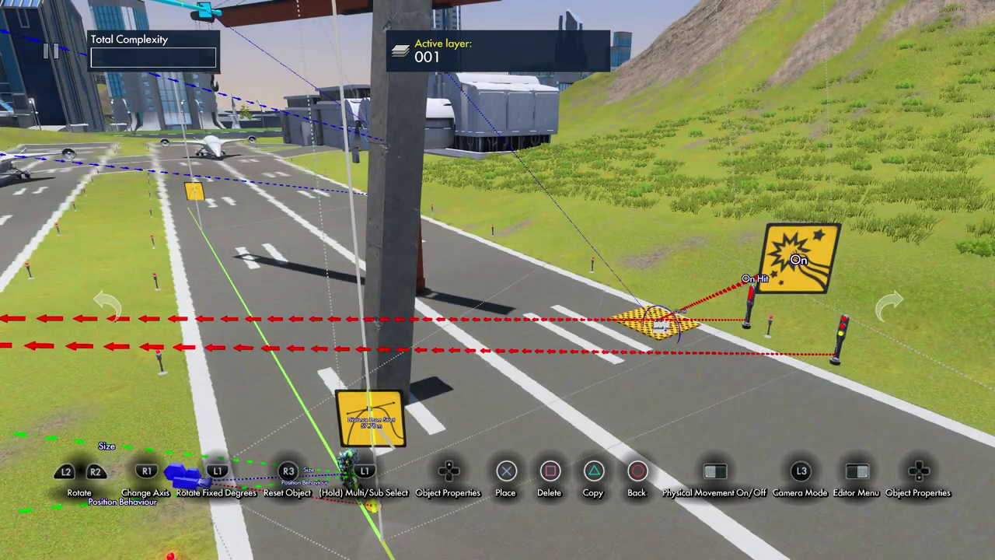
pyautogui.press('Return')
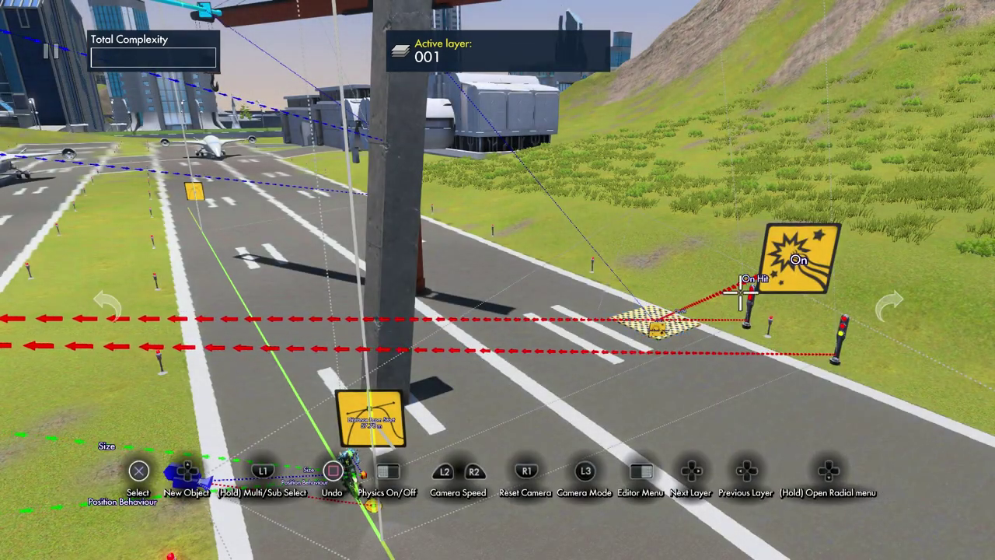